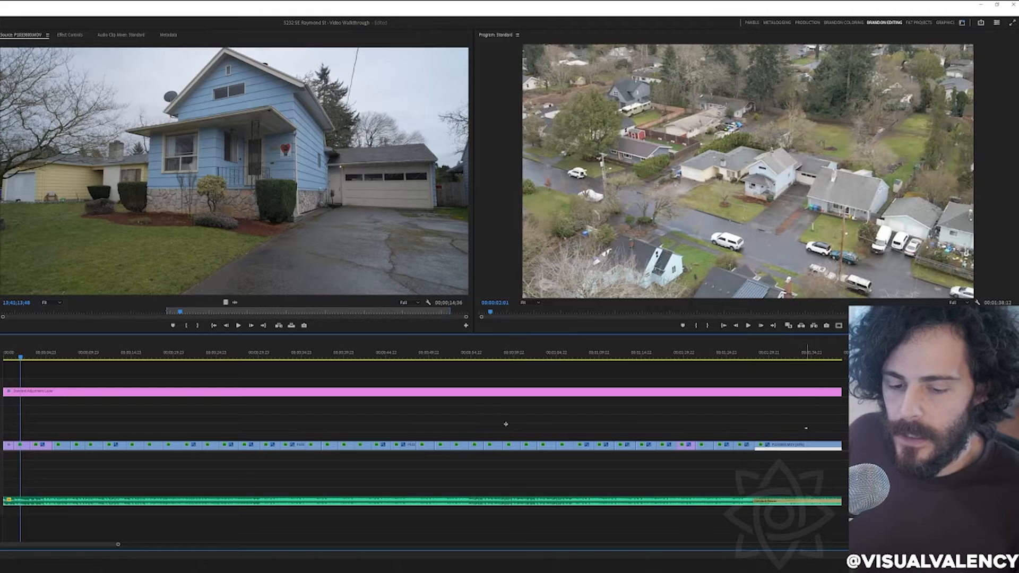
# Step: Duplicate the whole row of video clips onto the track above and nest the lower row as Nested Sequence 01
pyautogui.moveTo(809, 396); pyautogui.dragTo(29, 447)
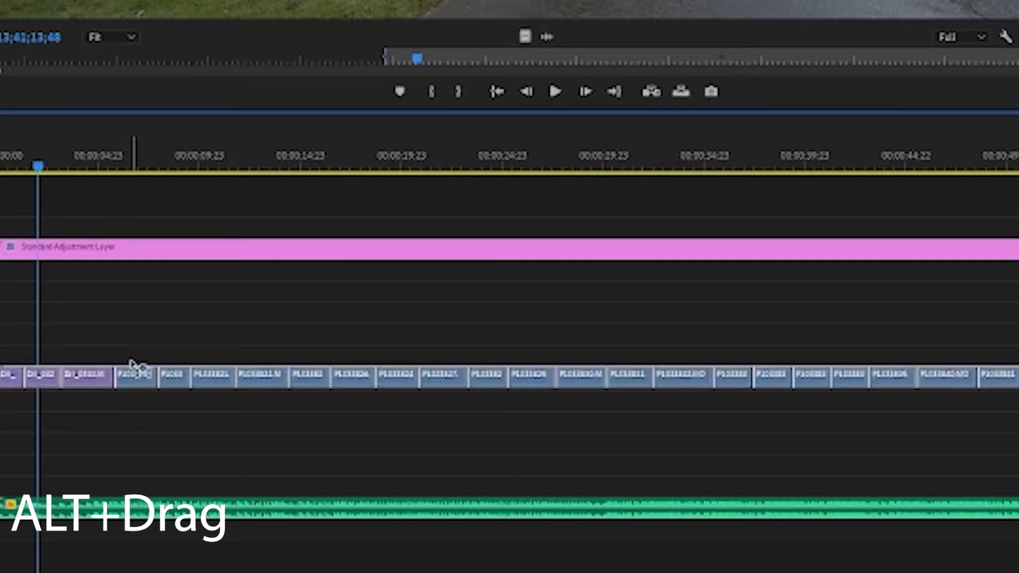
pyautogui.moveTo(134, 365); pyautogui.dragTo(134, 360)
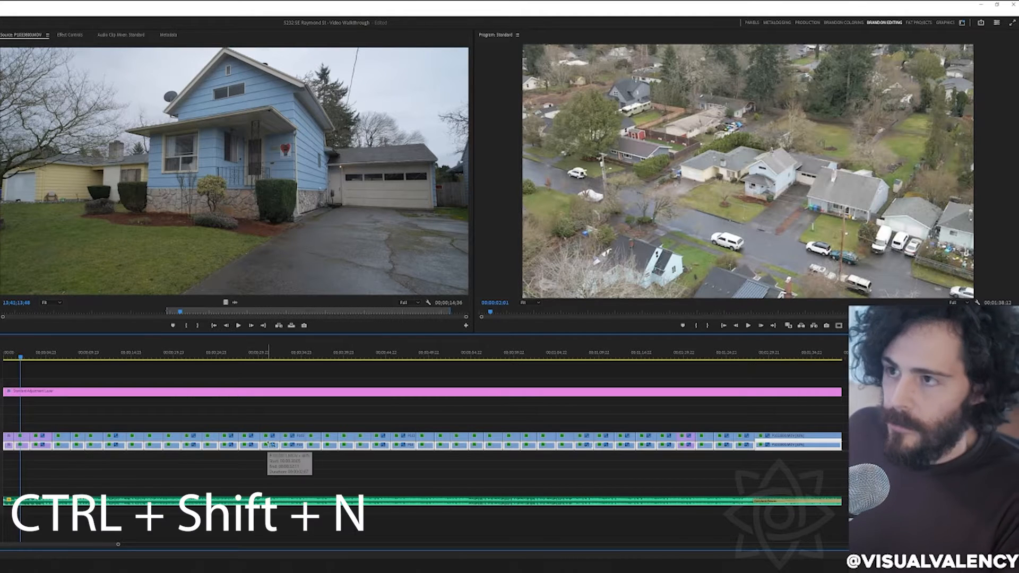
pyautogui.hotkey('ctrl', 'shift', 'n')
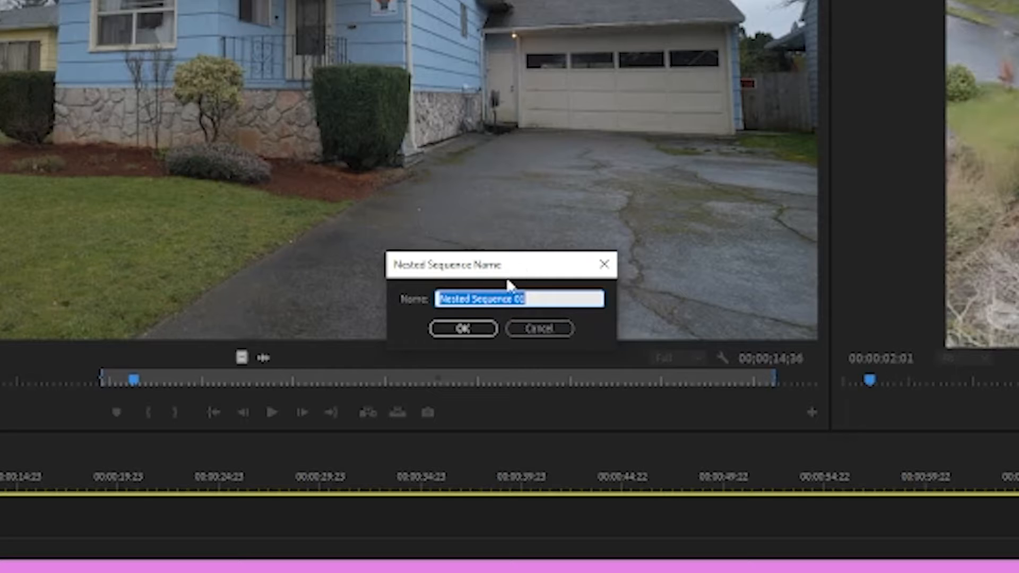
pyautogui.click(484, 330)
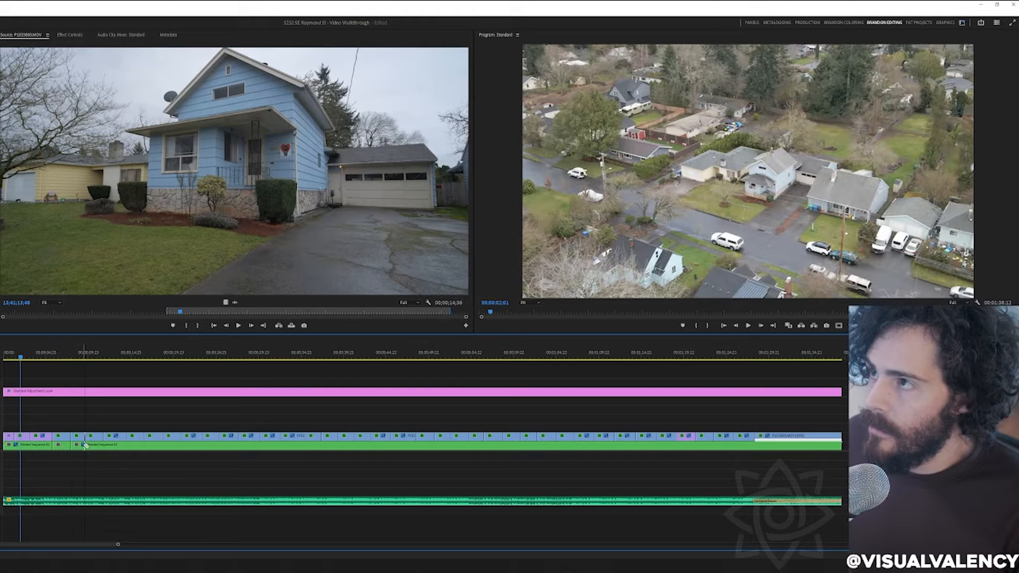
# Step: Split the nested sequence at every cut point of the clips on the track above it
pyautogui.click(106, 445)
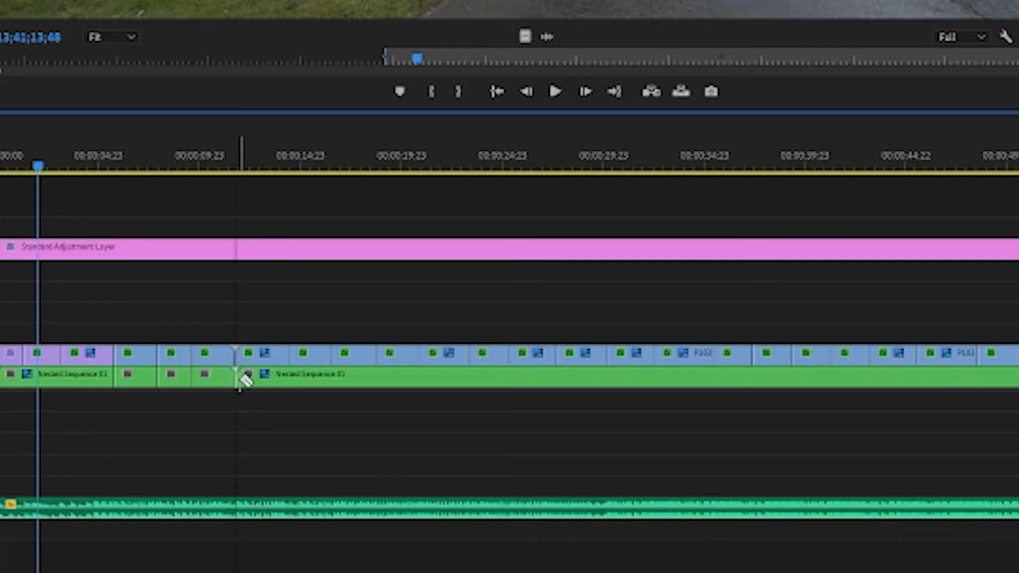
pyautogui.click(291, 376)
pyautogui.click(377, 375)
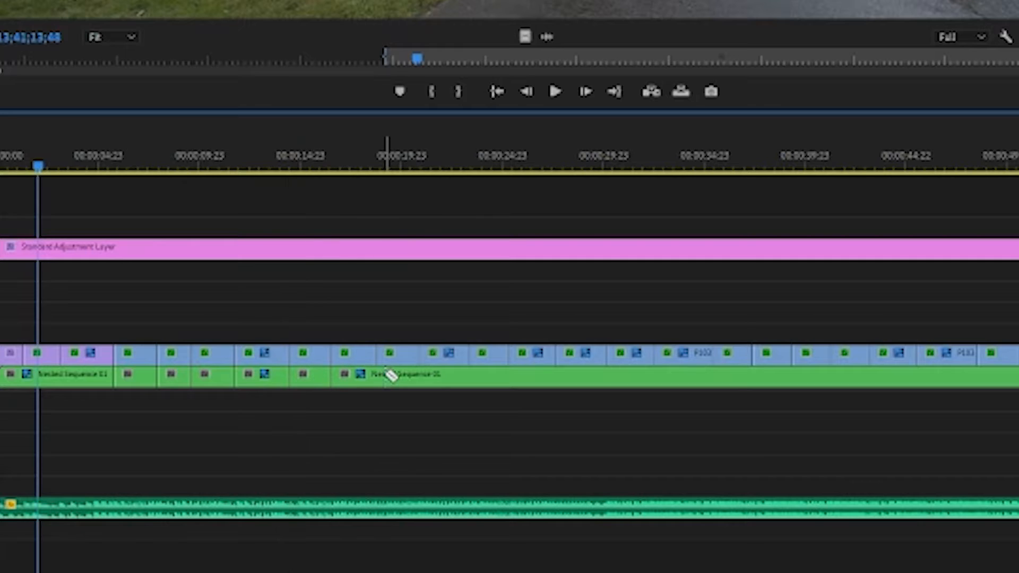
pyautogui.click(422, 375)
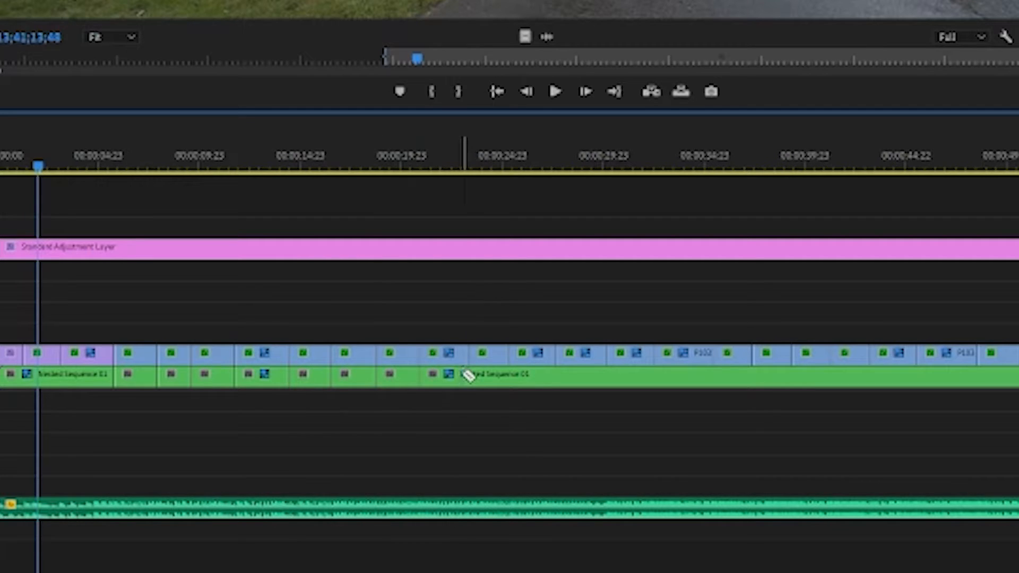
pyautogui.click(471, 374)
pyautogui.click(510, 374)
pyautogui.click(557, 375)
pyautogui.click(608, 374)
pyautogui.click(654, 375)
pyautogui.click(716, 375)
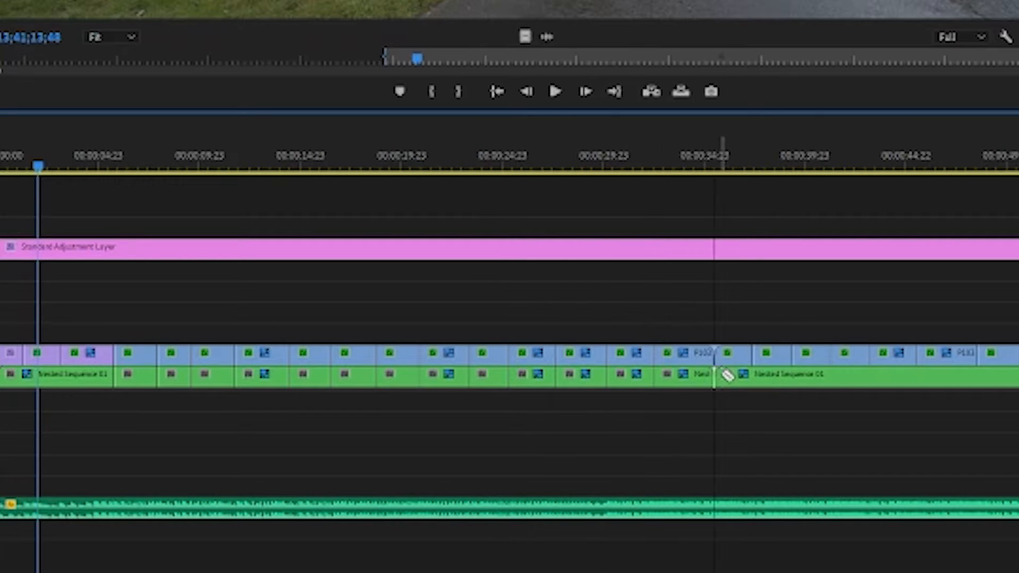
pyautogui.click(753, 375)
pyautogui.click(793, 376)
pyautogui.click(830, 376)
pyautogui.click(870, 376)
pyautogui.click(404, 445)
pyautogui.click(423, 444)
pyautogui.click(436, 445)
pyautogui.click(450, 444)
pyautogui.click(557, 446)
pyautogui.click(677, 445)
pyautogui.click(754, 445)
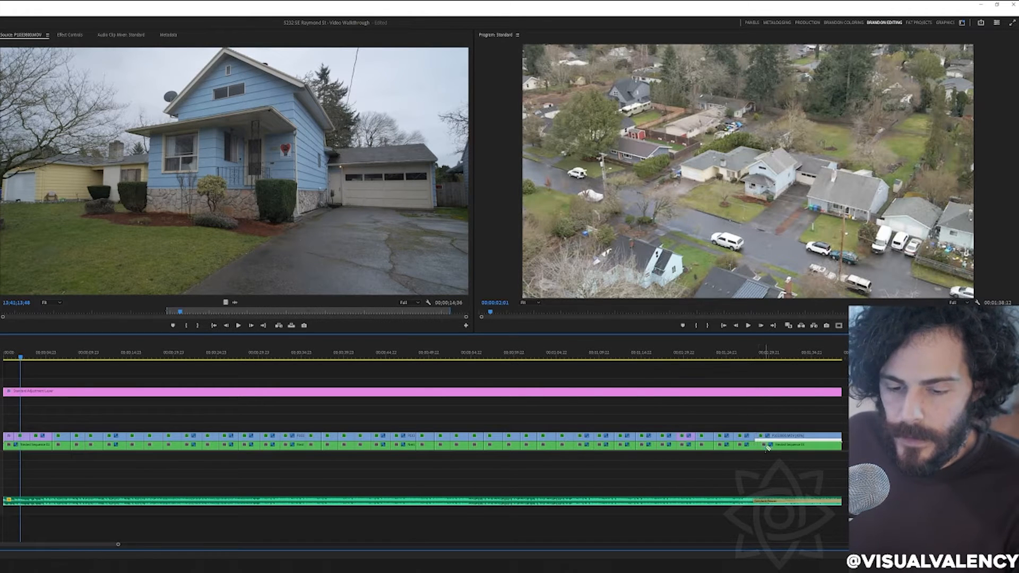
# Step: Delete the nested segments beneath the purple clips and apply Warp Stabilizer to all remaining nested segments
pyautogui.press('v')
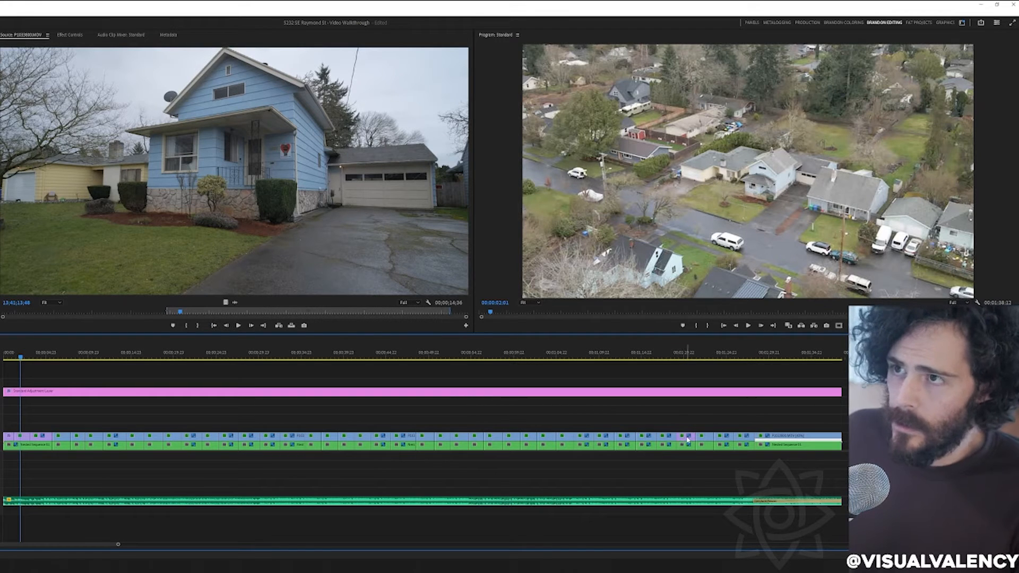
pyautogui.press('Delete')
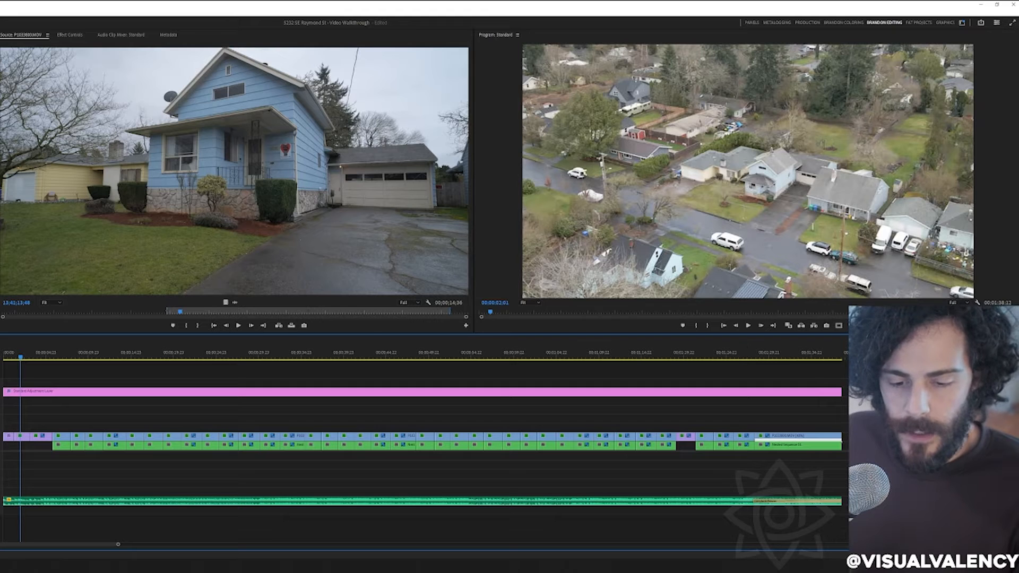
pyautogui.moveTo(848, 446); pyautogui.dragTo(51, 446)
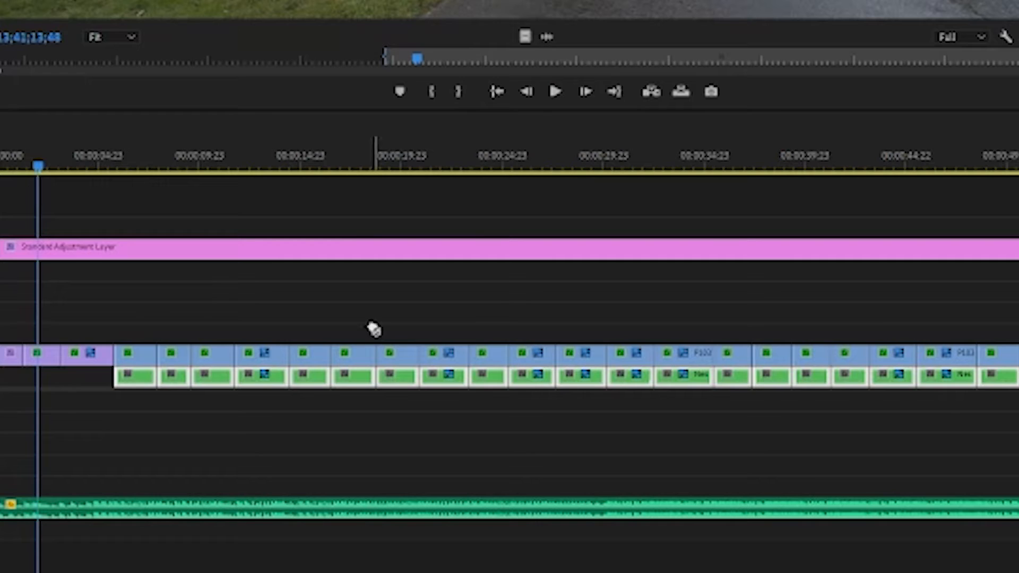
pyautogui.click(238, 445)
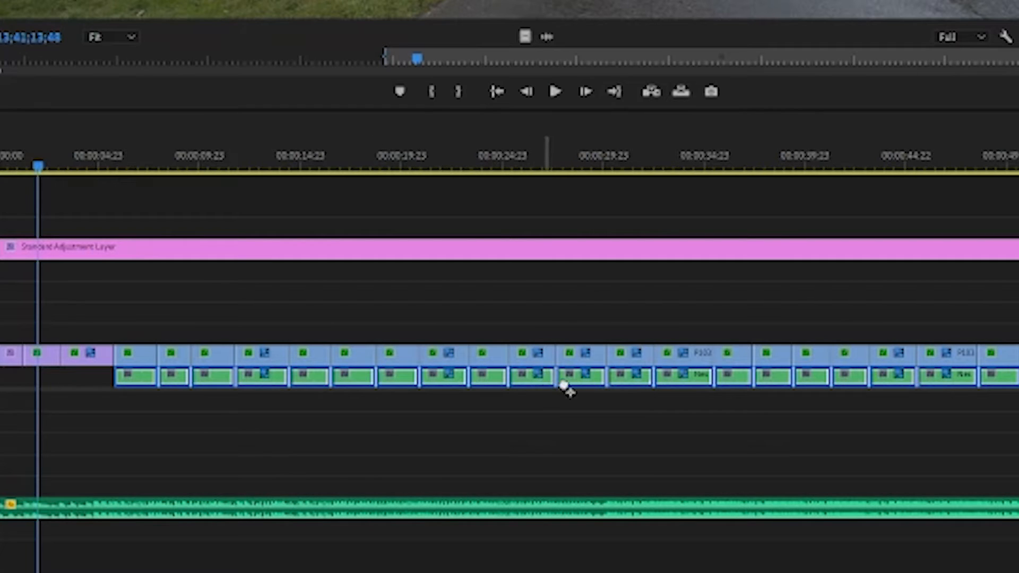
pyautogui.click(570, 356)
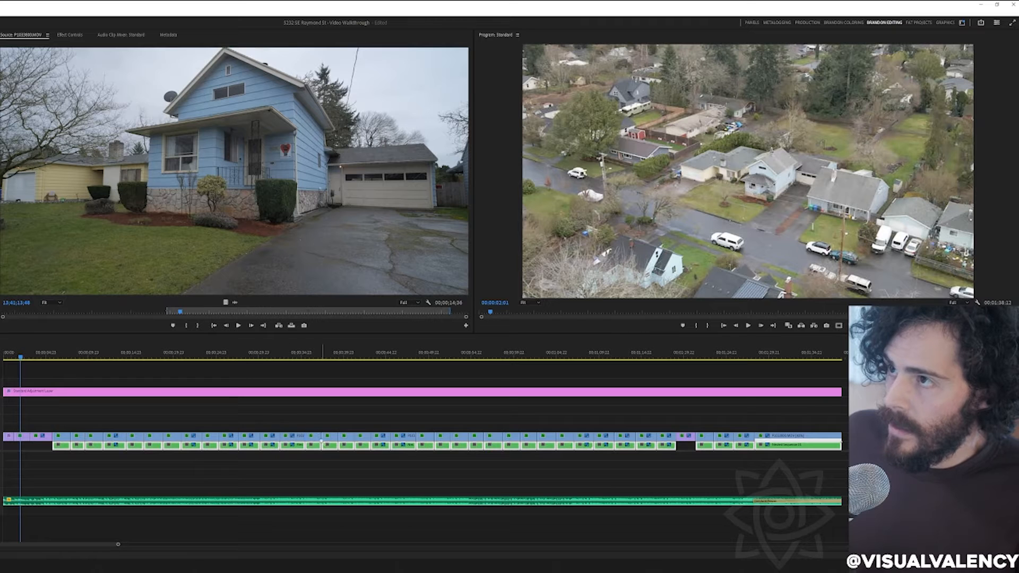
pyautogui.click(237, 444)
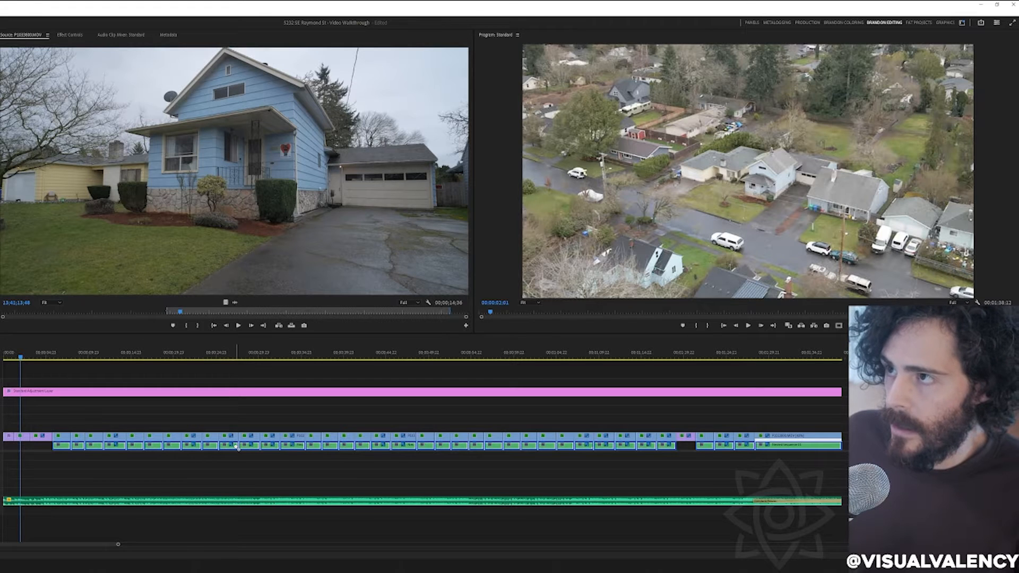
pyautogui.moveTo(236, 448); pyautogui.dragTo(236, 446)
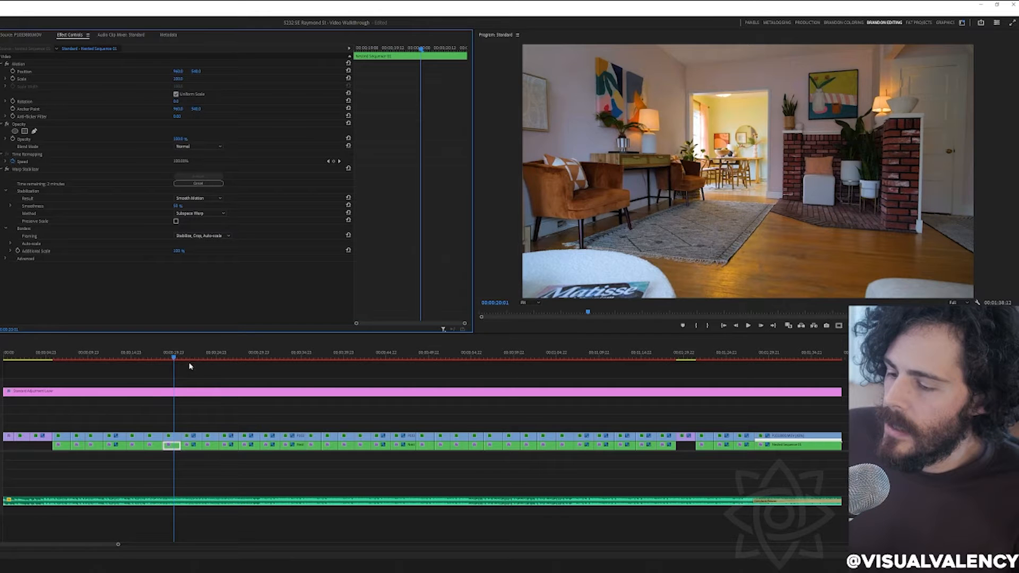
# Step: Set the Warp Stabilizer smoothness to 5% on each of the first four nested segments
pyautogui.click(189, 354)
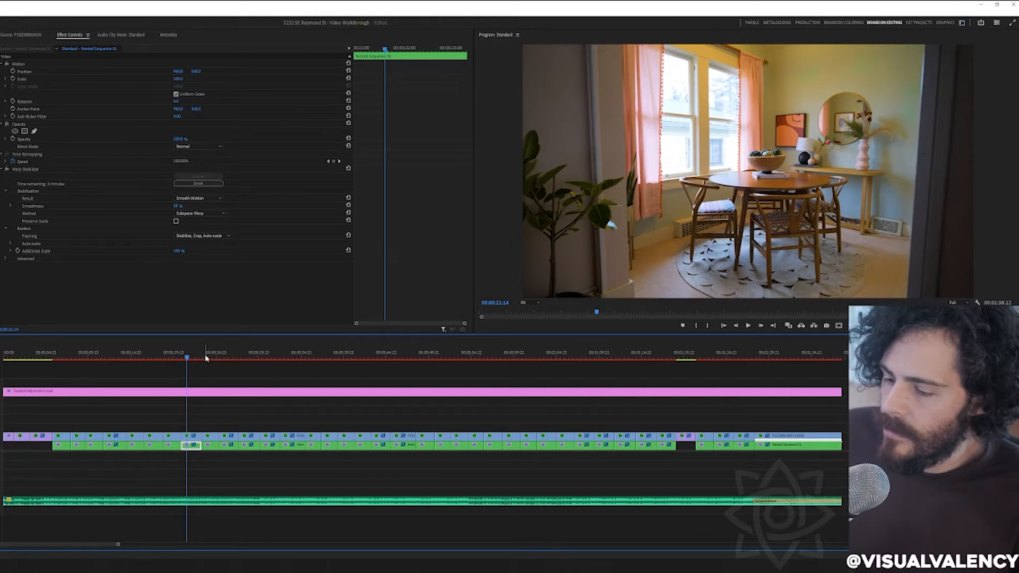
pyautogui.click(206, 358)
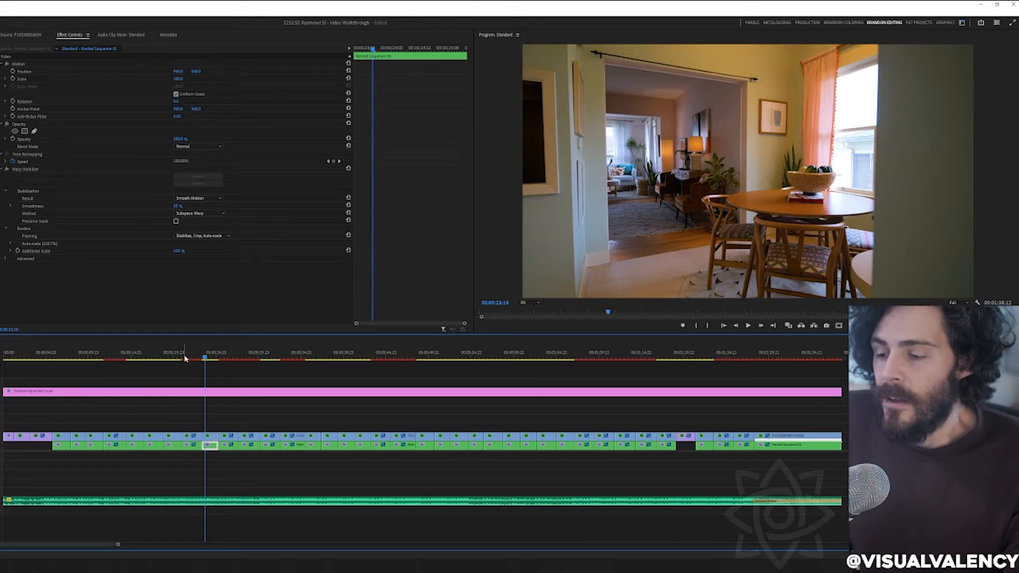
pyautogui.click(58, 355)
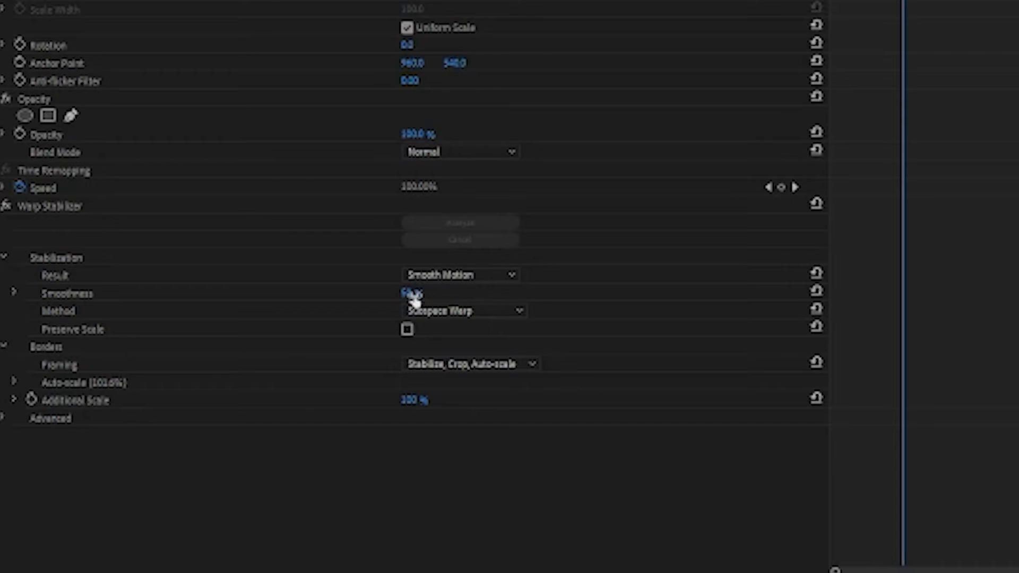
pyautogui.press('Return')
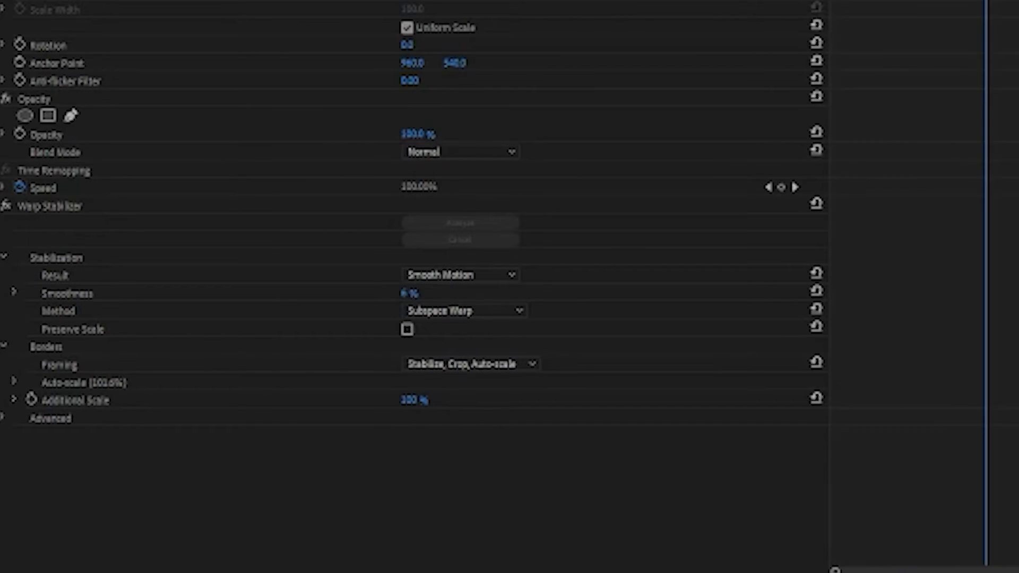
pyautogui.write('0')
pyautogui.press('Return')
pyautogui.press('Return')
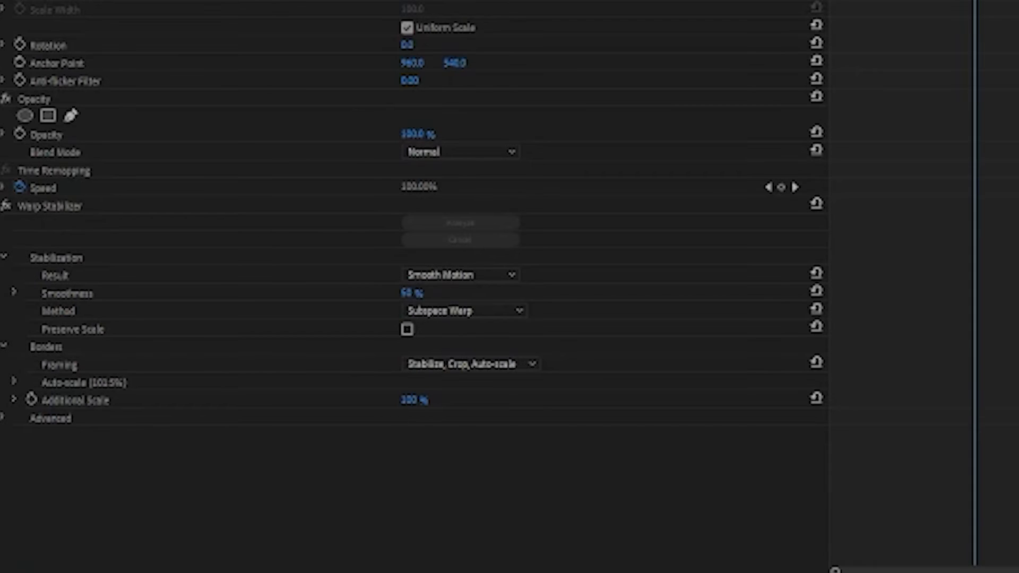
pyautogui.click(413, 292)
pyautogui.write('6')
# Step: Set the Warp Stabilizer smoothness to 5% on the fifth, sixth and seventh nested segments, around 15 to 20 seconds
pyautogui.click(259, 371)
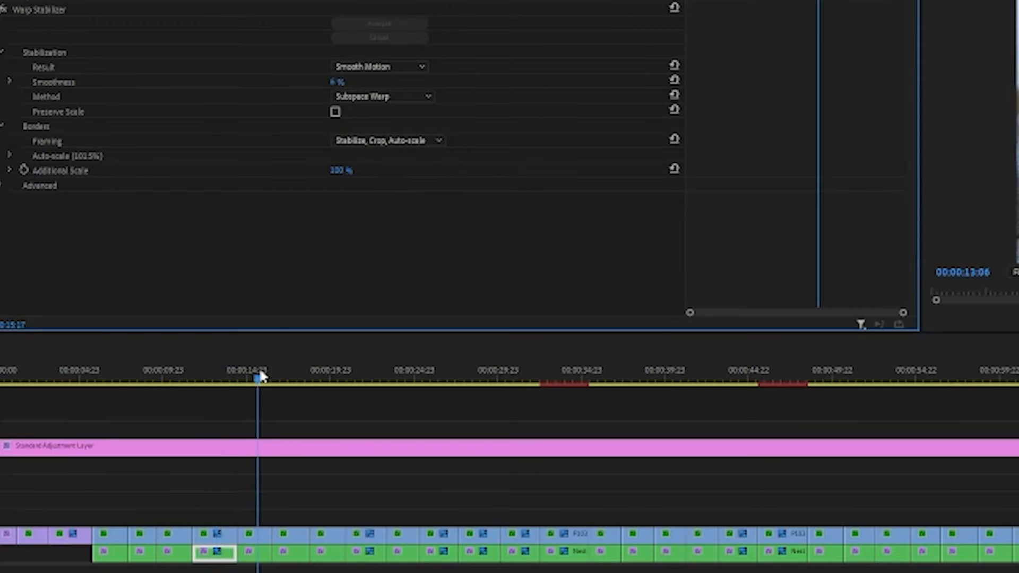
pyautogui.click(339, 83)
pyautogui.click(291, 370)
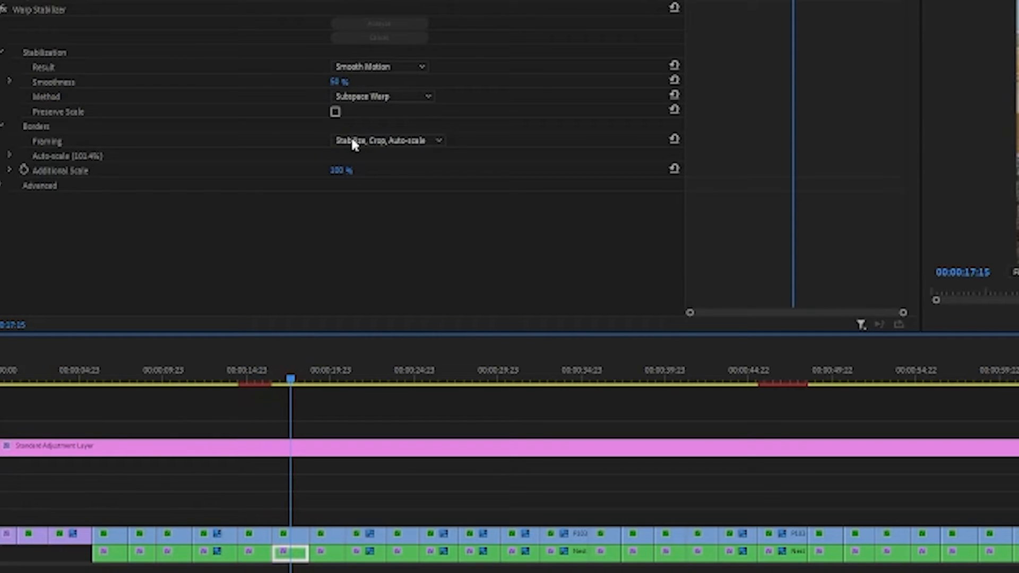
pyautogui.click(330, 372)
pyautogui.click(338, 82)
pyautogui.write('6')
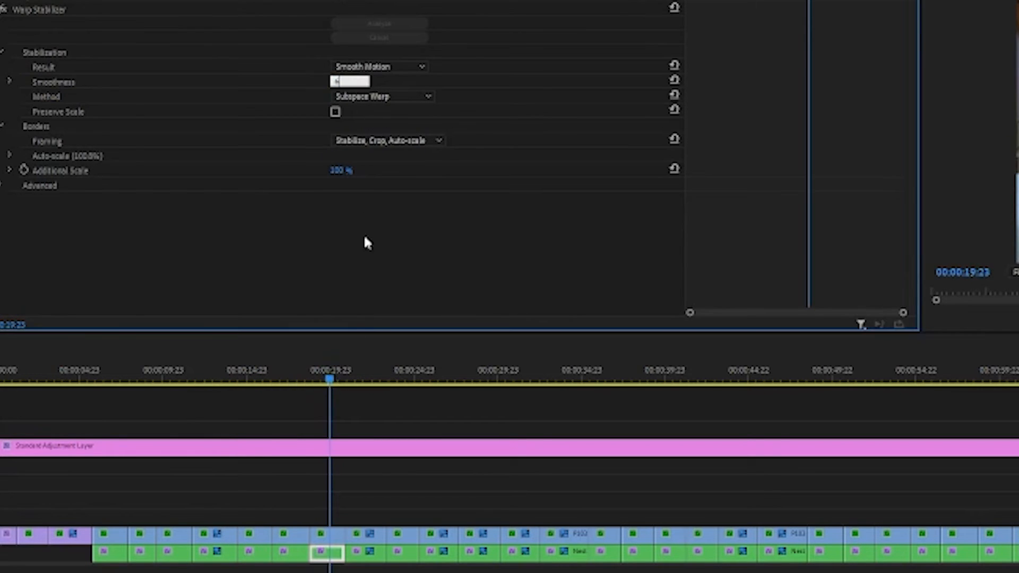
# Step: Set the smoothness to 5% on the three nested segments at about 21, 24 and 26 seconds
pyautogui.click(361, 370)
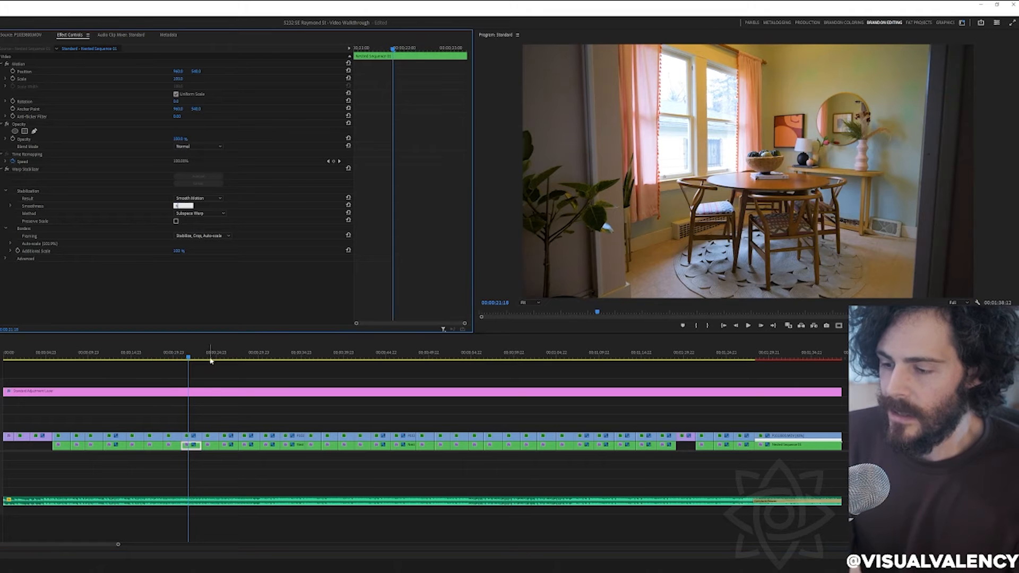
pyautogui.click(212, 358)
pyautogui.click(179, 206)
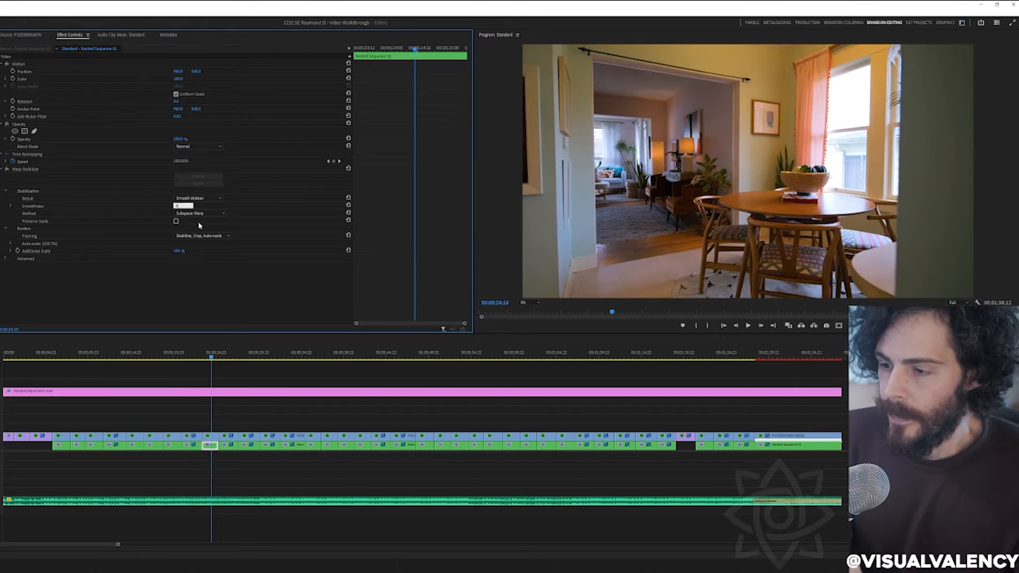
pyautogui.click(230, 358)
# Step: Set the smoothness to 5% on the three nested segments at about 28, 30 and 33 seconds
pyautogui.click(246, 356)
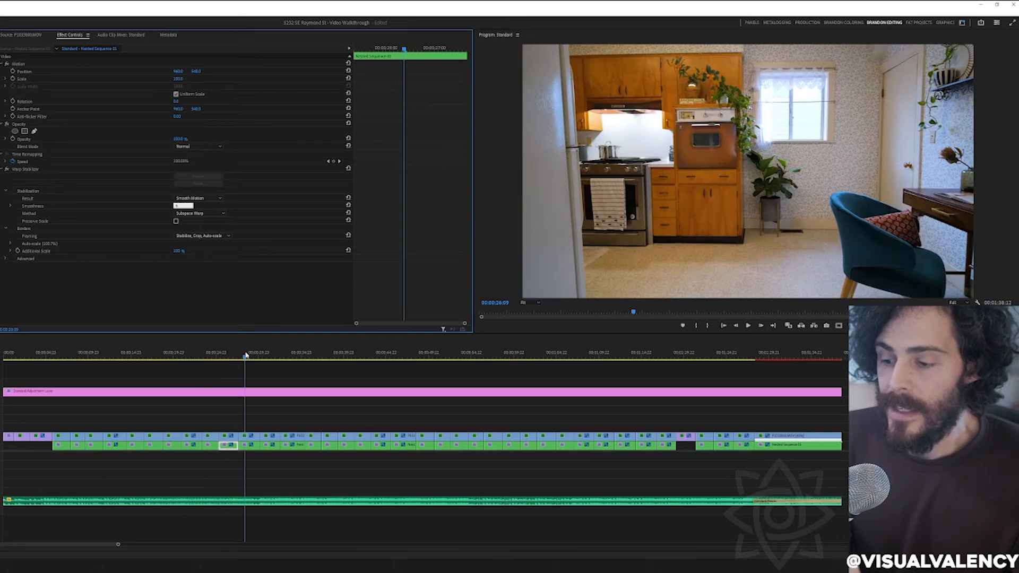
pyautogui.click(265, 356)
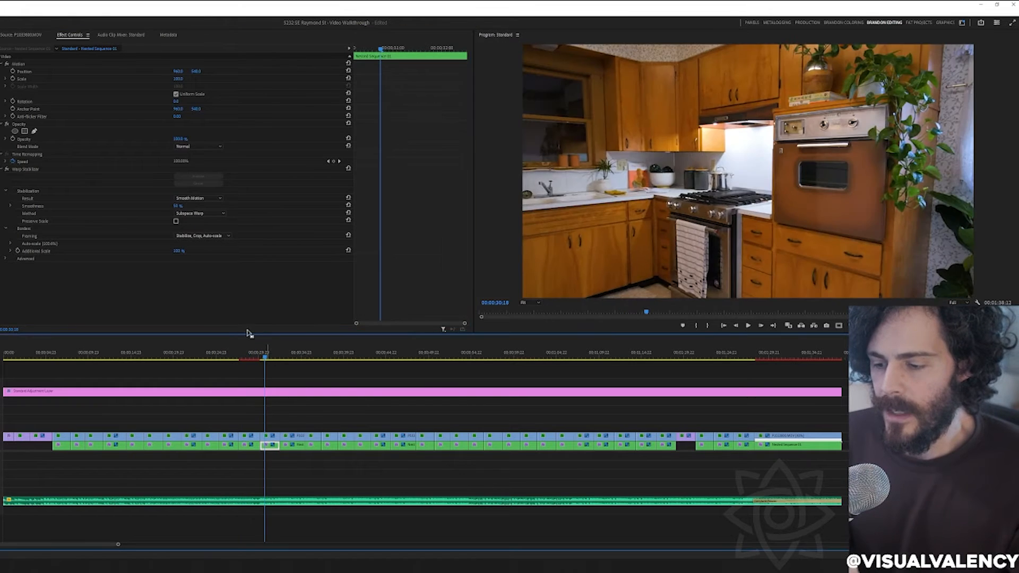
pyautogui.click(178, 206)
pyautogui.write('5')
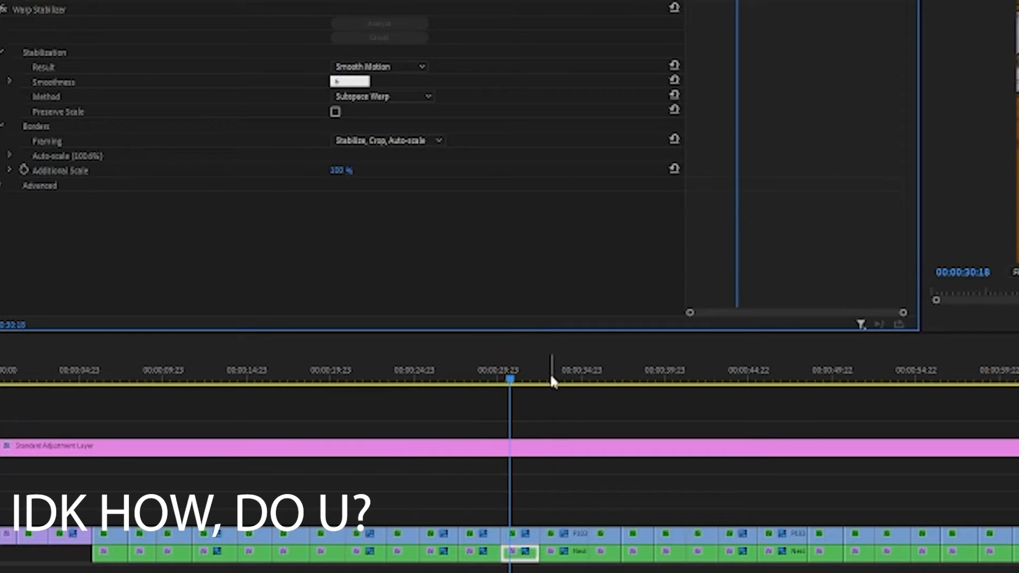
pyautogui.click(550, 377)
pyautogui.click(350, 80)
# Step: Set the smoothness to 5% on the two nested segments at about 36 and 38 seconds
pyautogui.click(602, 375)
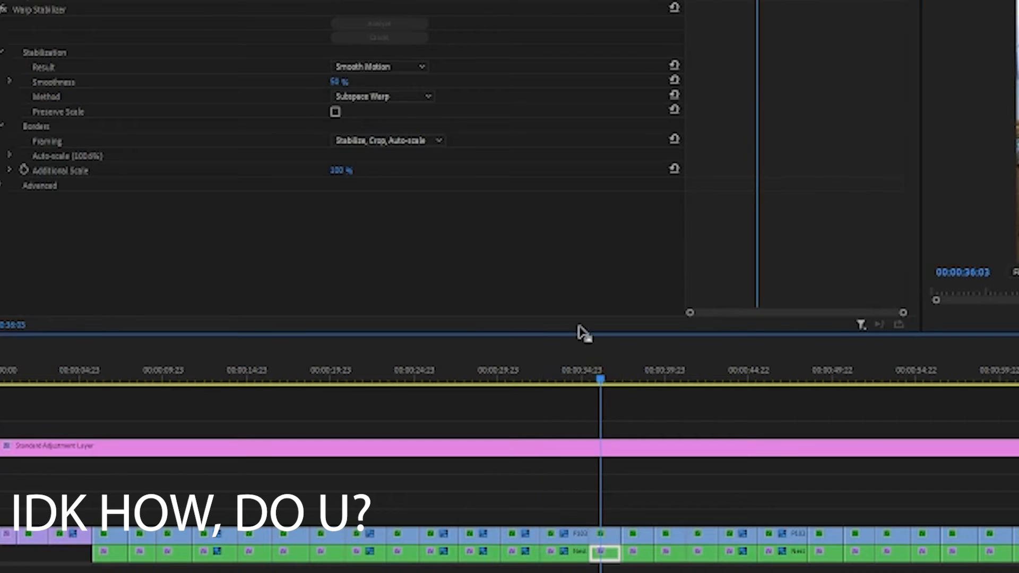
pyautogui.click(330, 82)
pyautogui.write('50')
pyautogui.click(643, 377)
pyautogui.click(344, 83)
pyautogui.write('5')
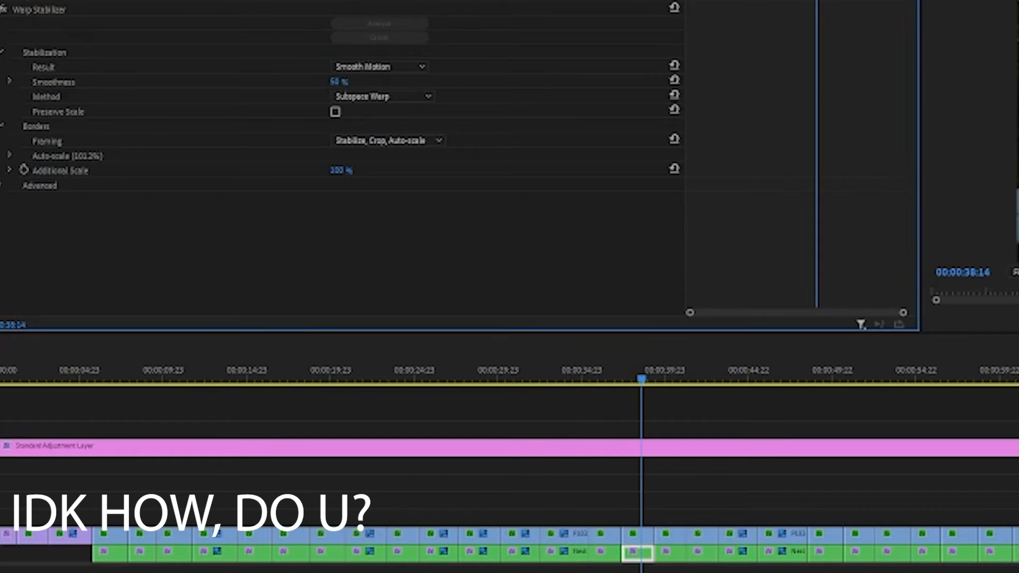
# Step: Set the smoothness to 5% on the two nested segments at about 40 and 42 seconds
pyautogui.click(671, 377)
pyautogui.click(344, 82)
pyautogui.write('5')
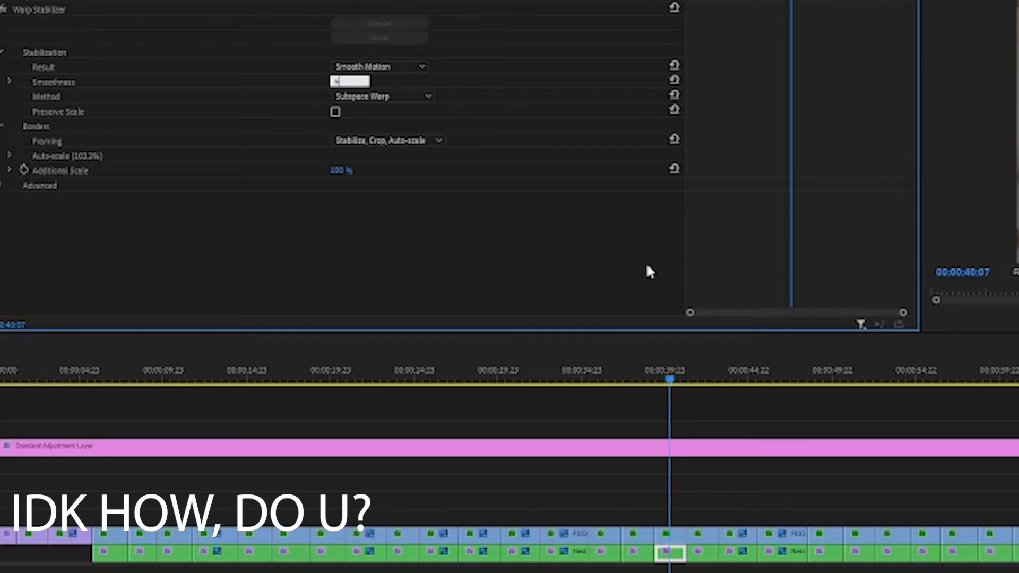
pyautogui.click(698, 373)
pyautogui.click(346, 82)
pyautogui.write('6')
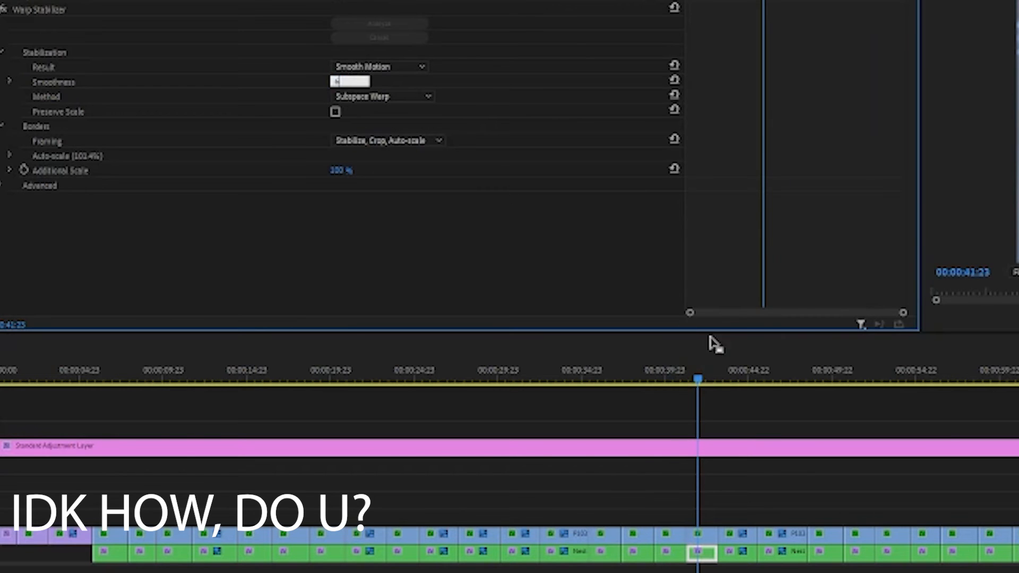
# Step: Set the smoothness to 5% on the two bedroom segments at about 44 and 46 seconds
pyautogui.click(734, 375)
pyautogui.click(176, 205)
pyautogui.write('5')
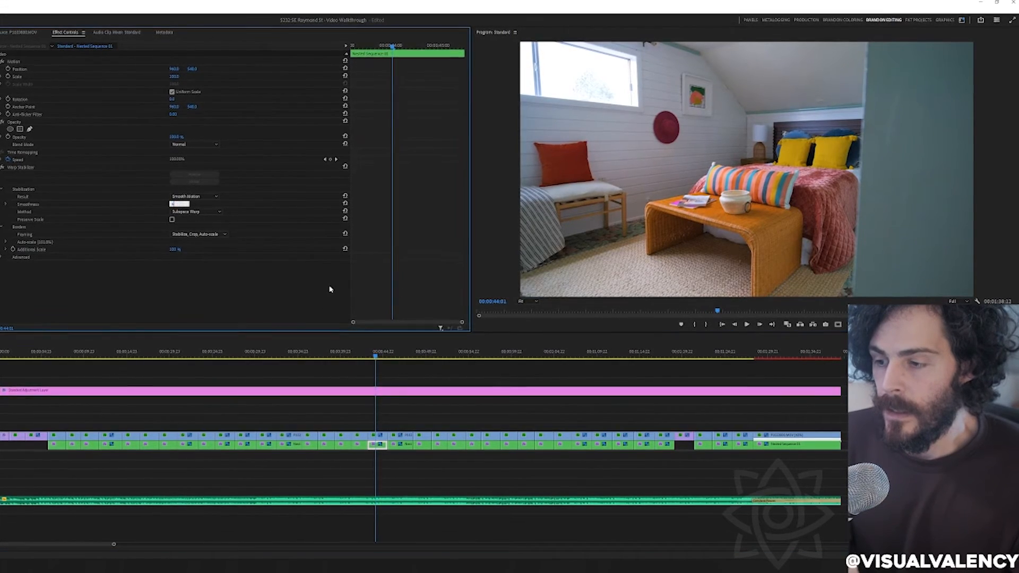
pyautogui.click(395, 355)
pyautogui.click(173, 204)
pyautogui.write('6')
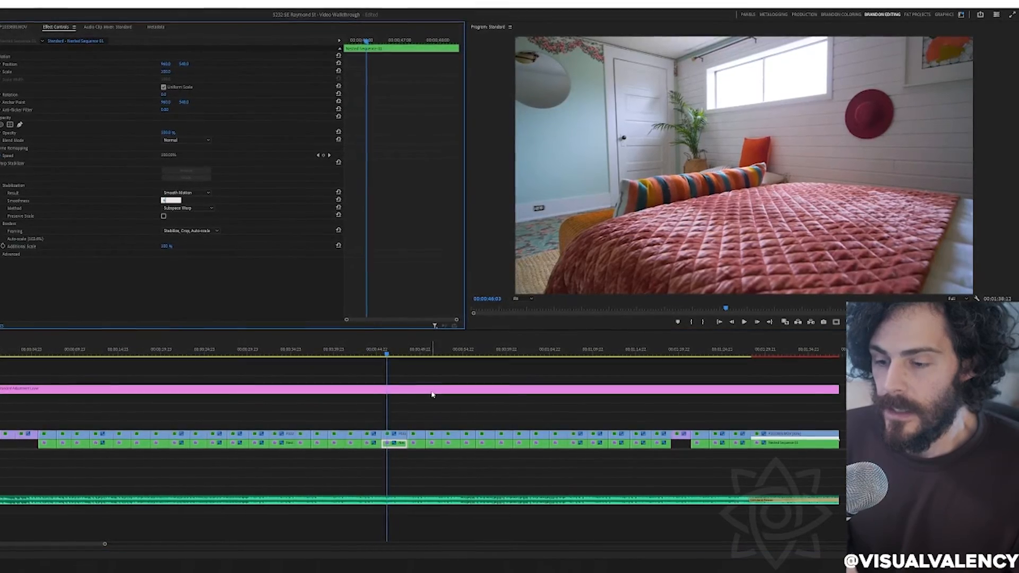
# Step: Set the smoothness to 5% on the three nested segments at about 48, 51 and 53 seconds
pyautogui.click(409, 356)
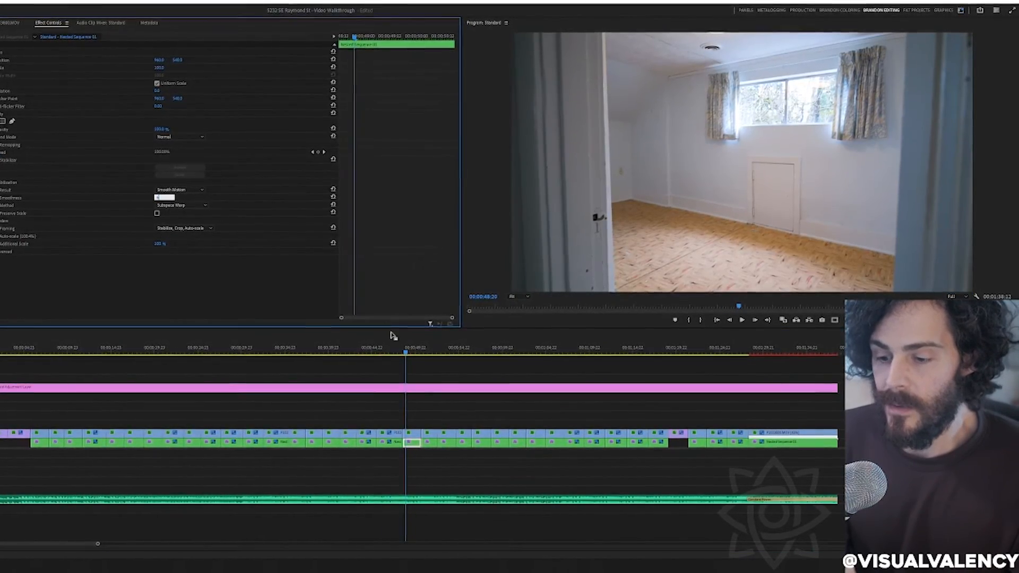
pyautogui.click(429, 353)
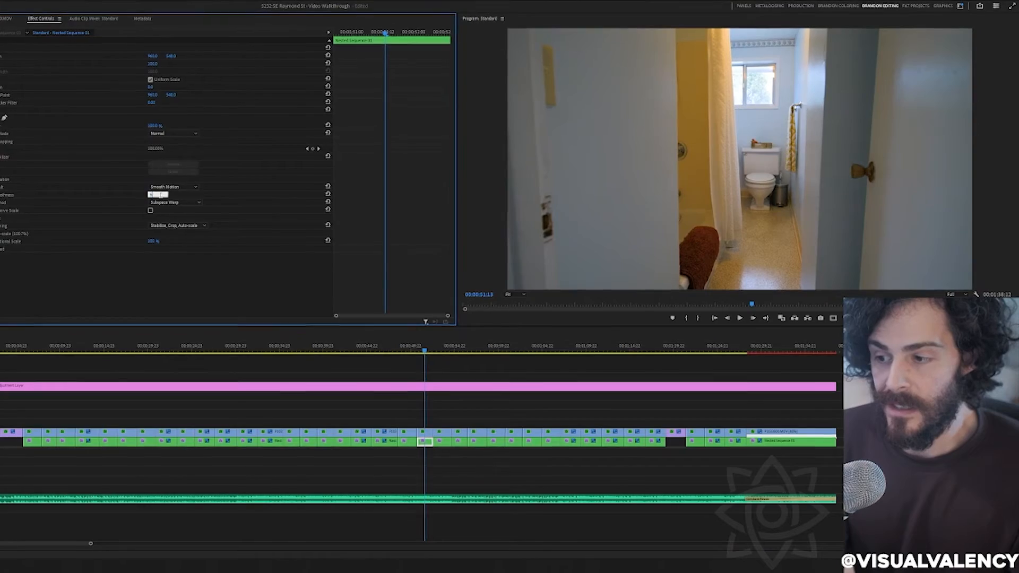
pyautogui.click(432, 354)
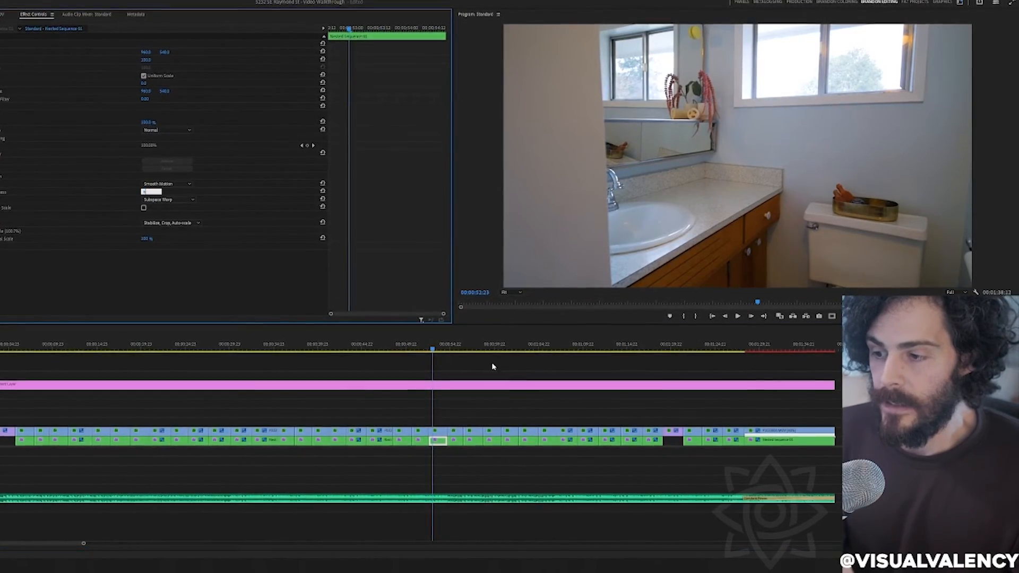
# Step: Set the smoothness to 5% on the four nested segments at about 55, 57, 59 and 61 seconds
pyautogui.press('Down')
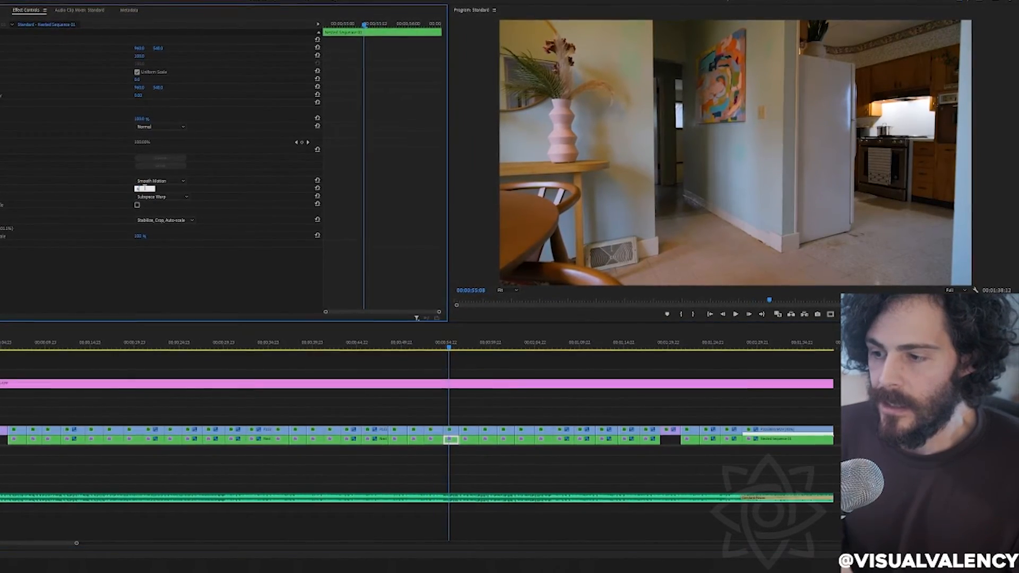
pyautogui.press('Down')
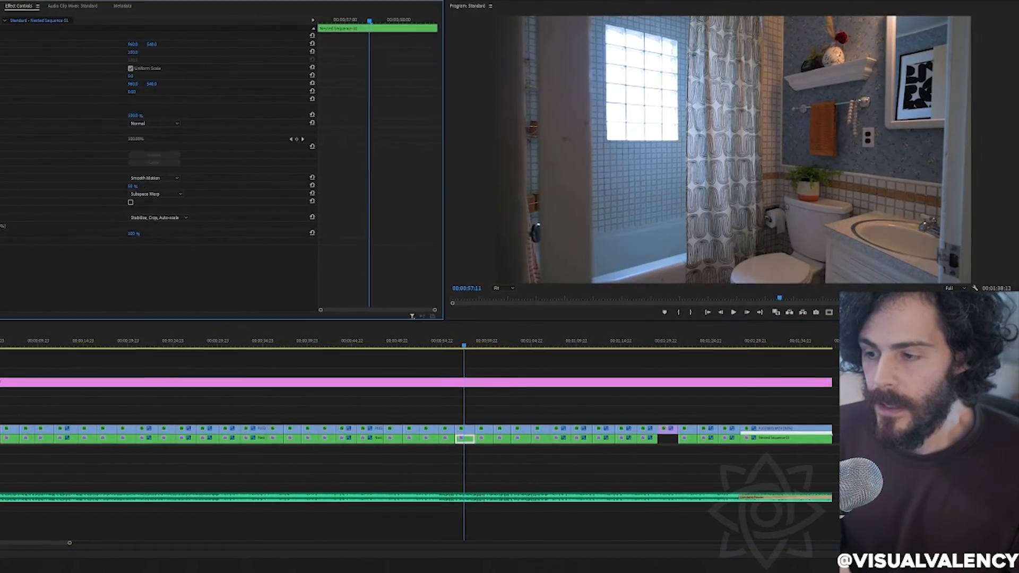
pyautogui.press('Down')
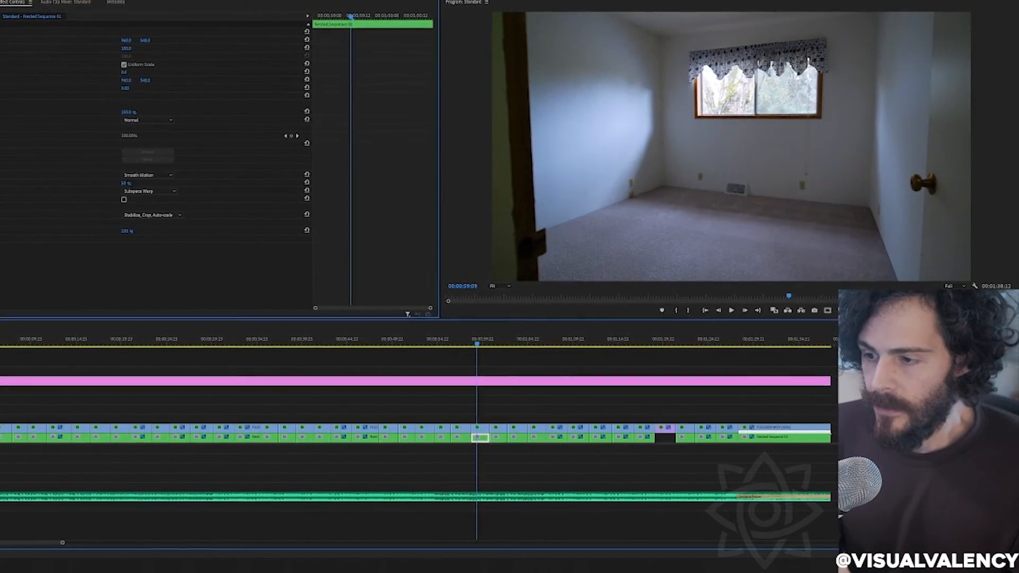
pyautogui.press('Down')
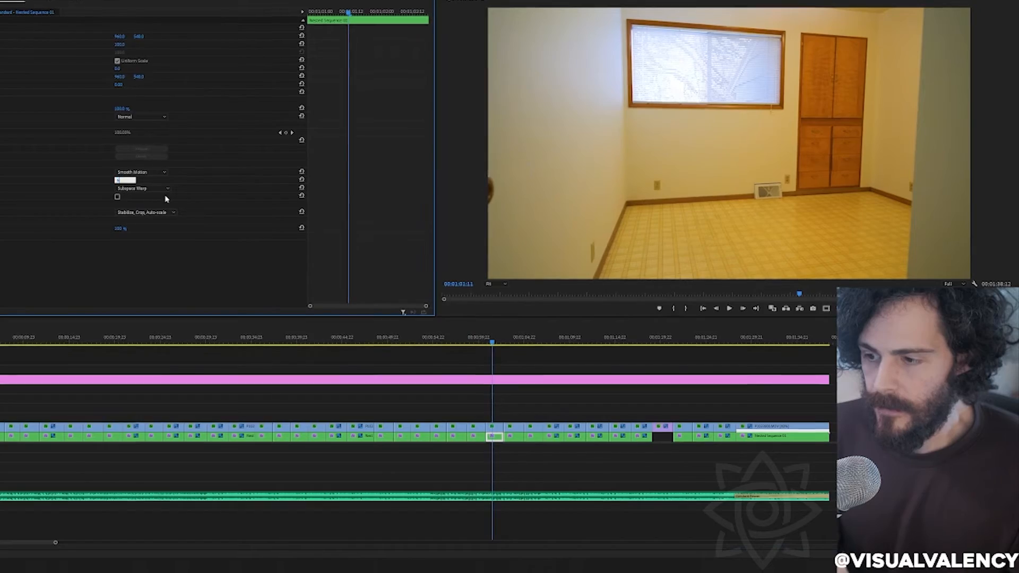
# Step: Set the smoothness to 5% on the basement, laundry and red bathroom segments at about 1:03, 1:06 and 1:07
pyautogui.press('Down')
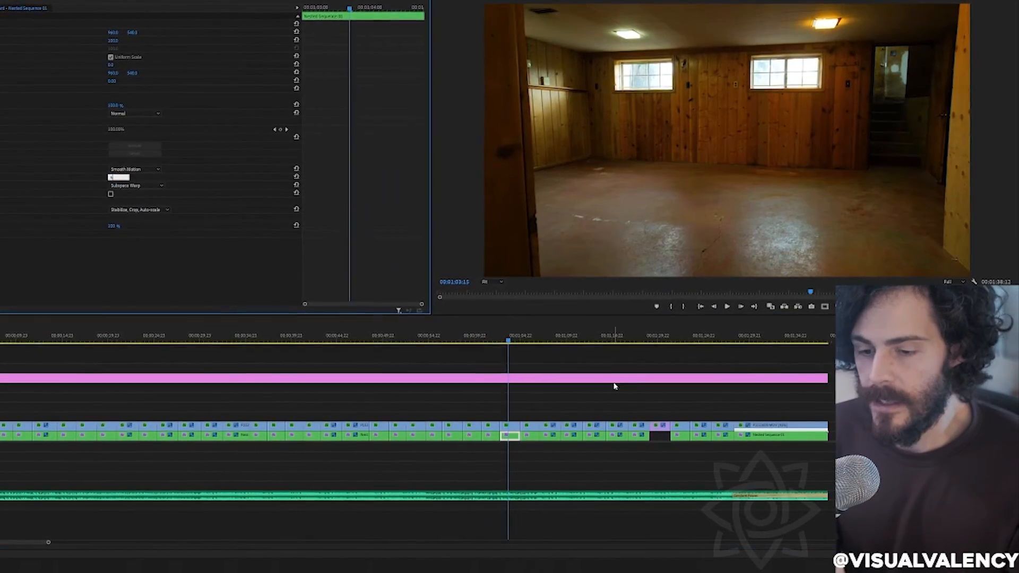
pyautogui.press('Down')
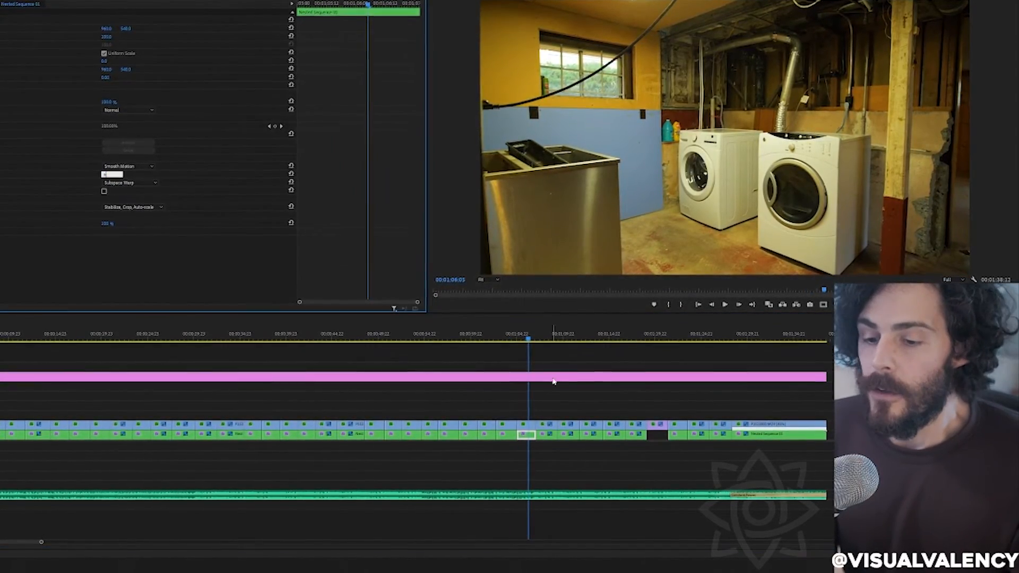
pyautogui.press('Down')
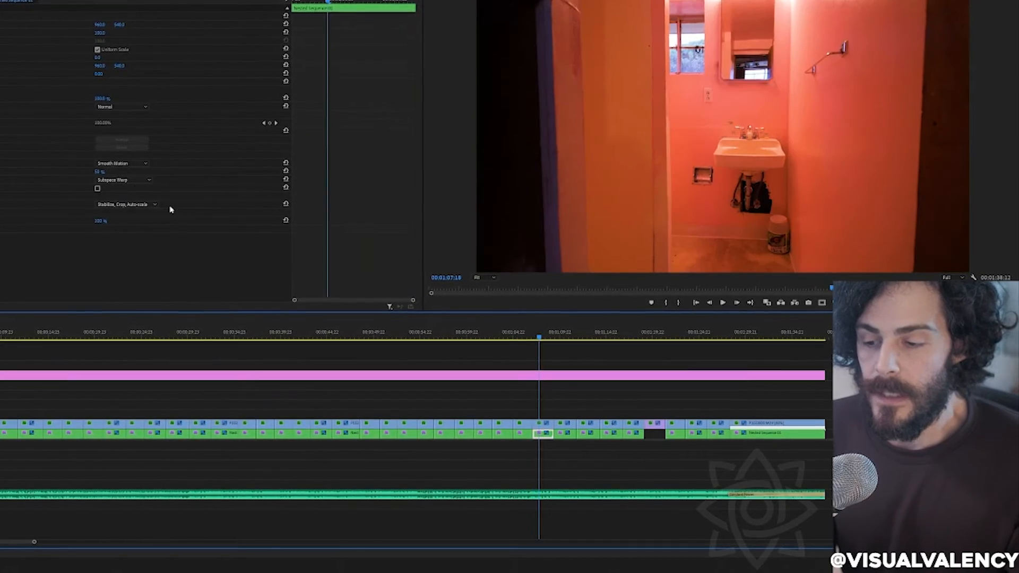
pyautogui.click(102, 172)
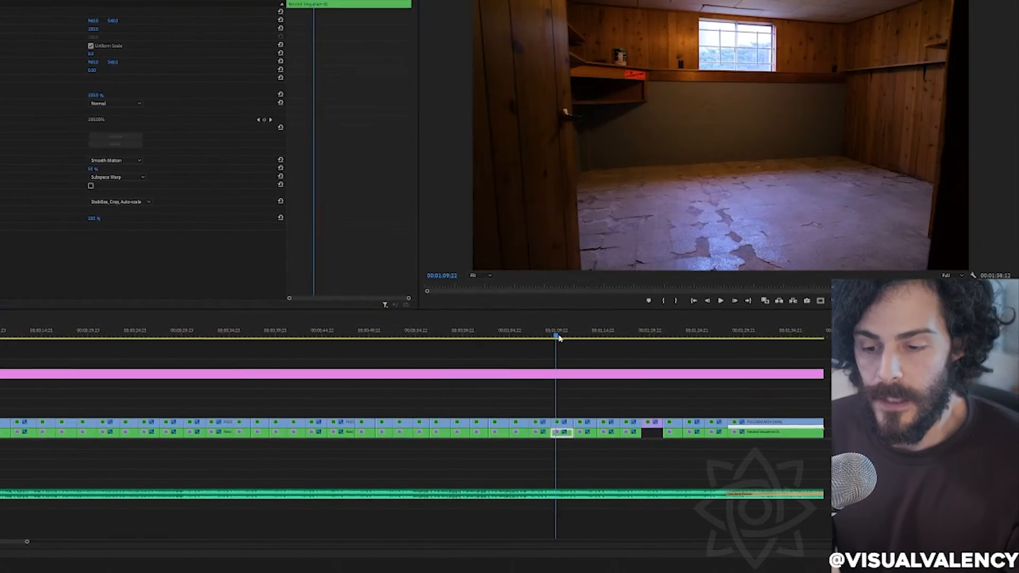
# Step: Set the smoothness to 5% on the nested segments at about 1:09, 1:12 and 1:14
pyautogui.press('Down')
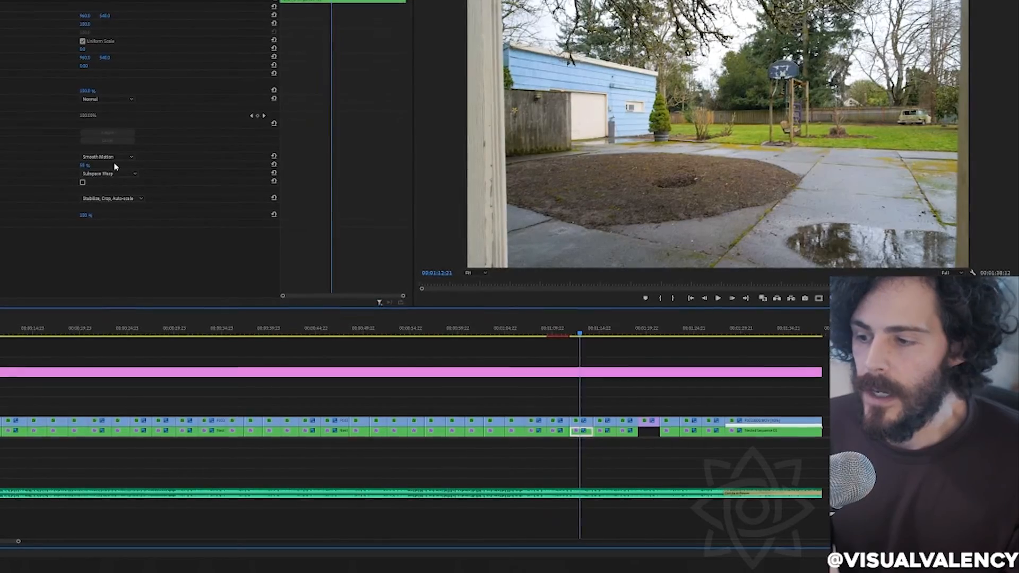
pyautogui.press('Down')
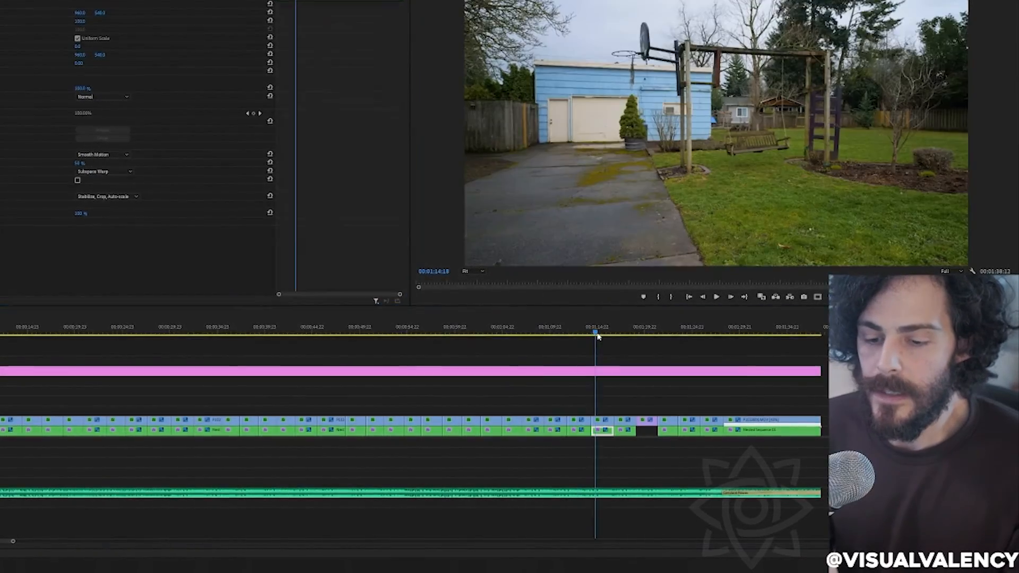
pyautogui.click(78, 162)
pyautogui.write('5')
pyautogui.press('Return')
# Step: Set the smoothness to 5% on the two backyard segments at about 1:16 and 1:21
pyautogui.press('Down')
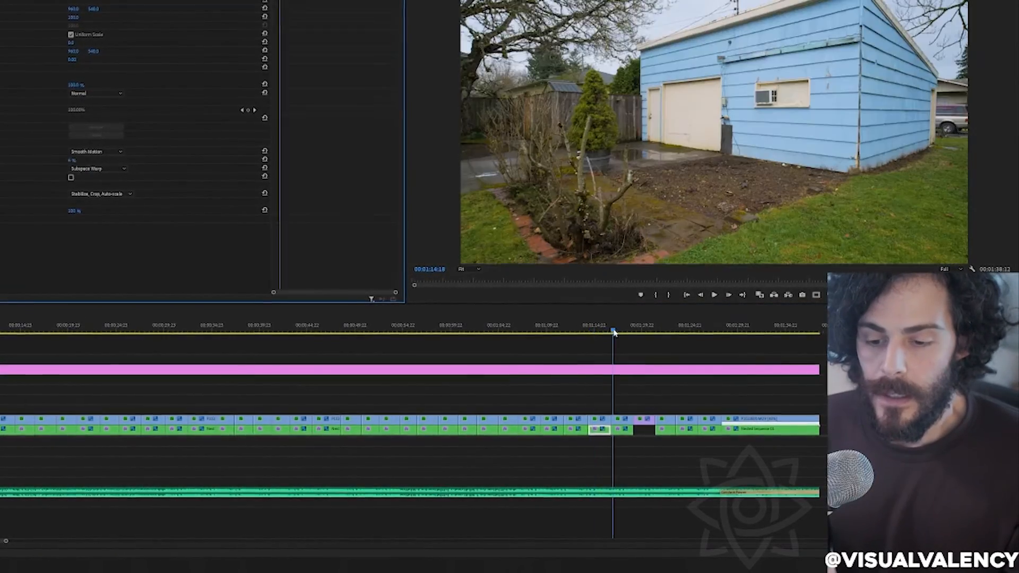
pyautogui.click(76, 160)
pyautogui.write('50')
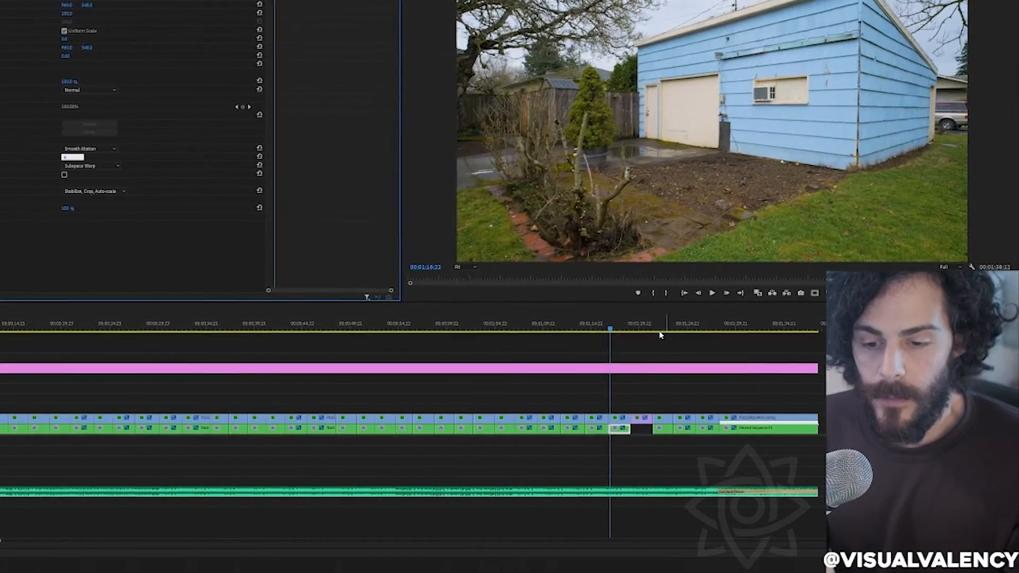
pyautogui.click(659, 331)
pyautogui.click(75, 159)
pyautogui.write('50')
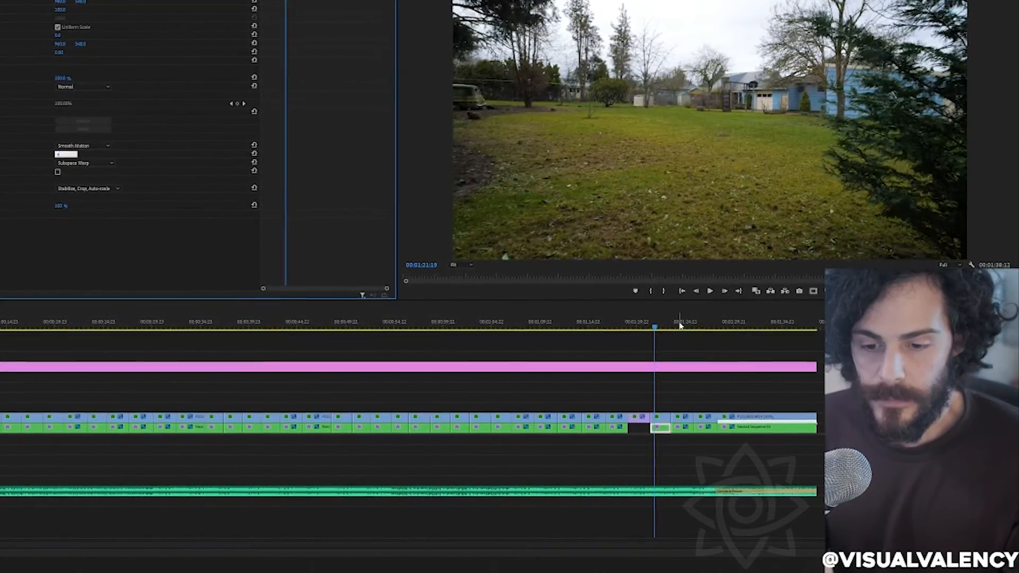
# Step: Set the smoothness to 5% on the two backyard segments at about 1:24 and 1:26
pyautogui.click(682, 330)
pyautogui.click(58, 153)
pyautogui.write('50')
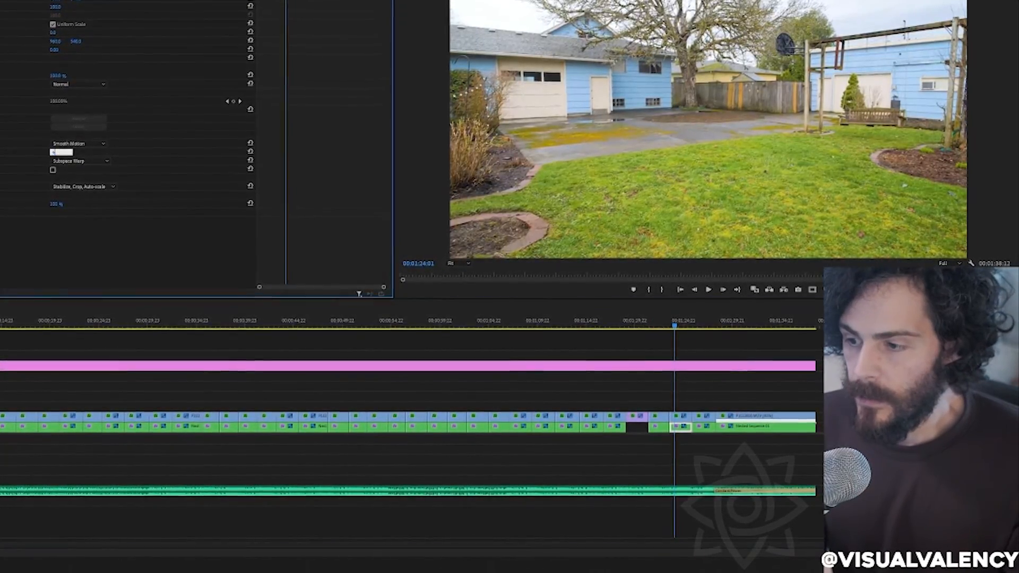
pyautogui.click(704, 330)
pyautogui.click(53, 150)
pyautogui.write('5')
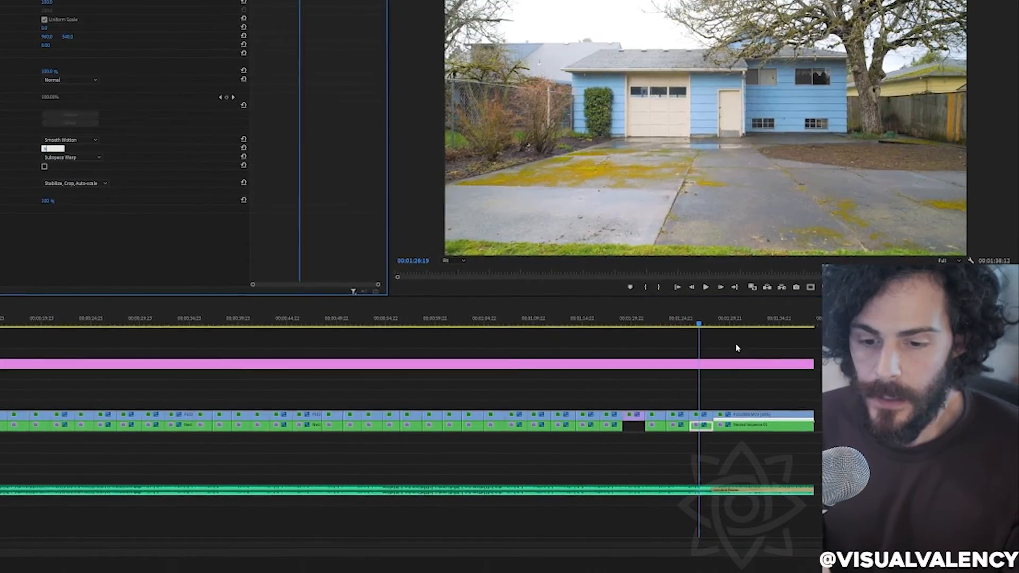
pyautogui.click(742, 327)
pyautogui.click(127, 391)
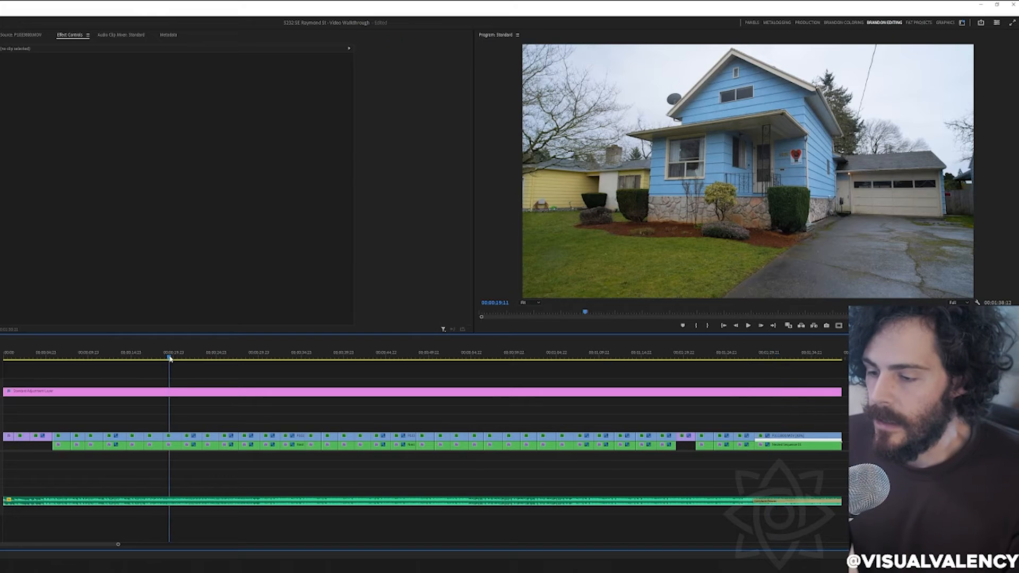
# Step: Review the stabilized living room segment at about 19 seconds and the house exterior segment at about 6 seconds
pyautogui.click(172, 359)
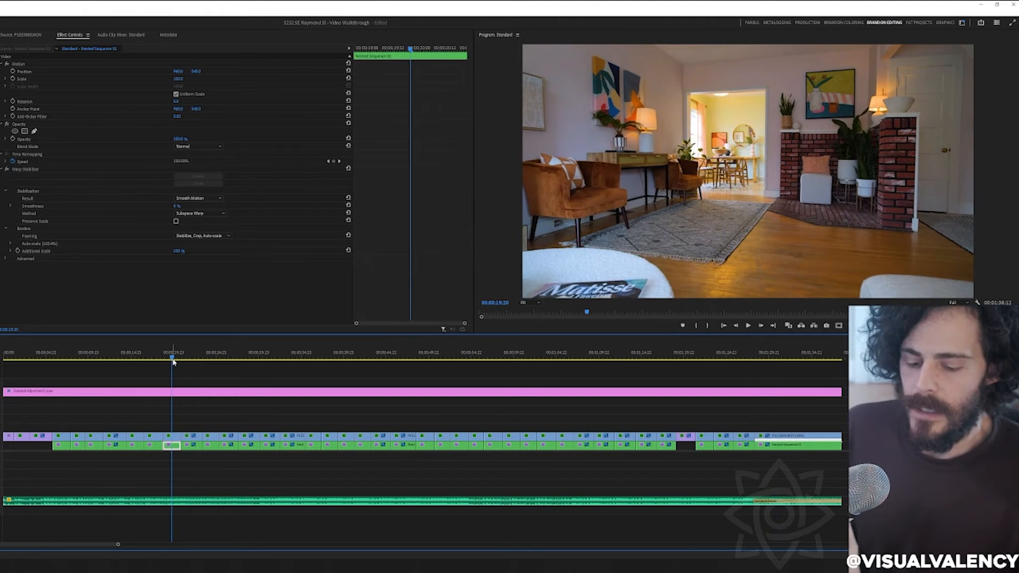
pyautogui.press('j')
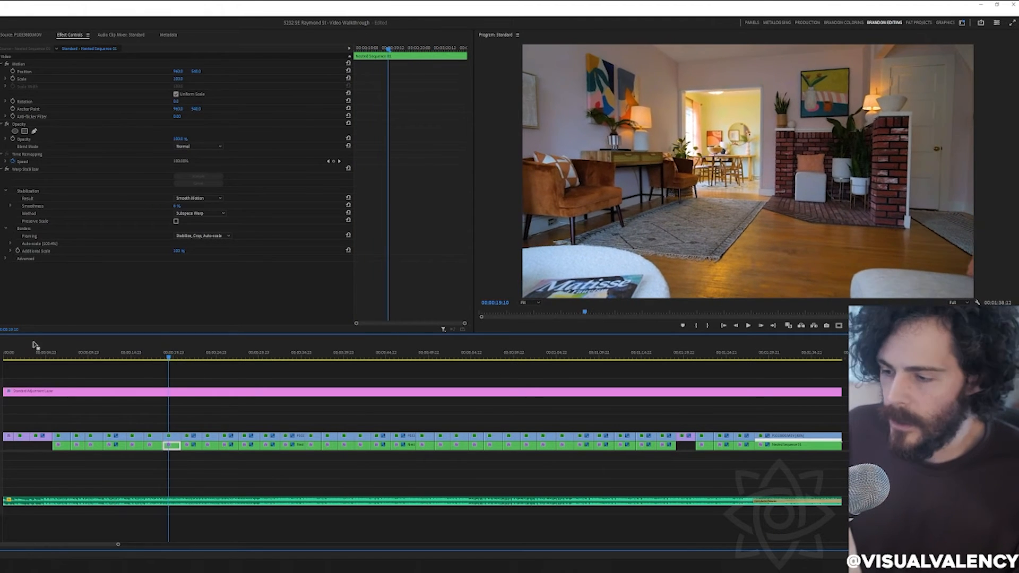
pyautogui.click(64, 359)
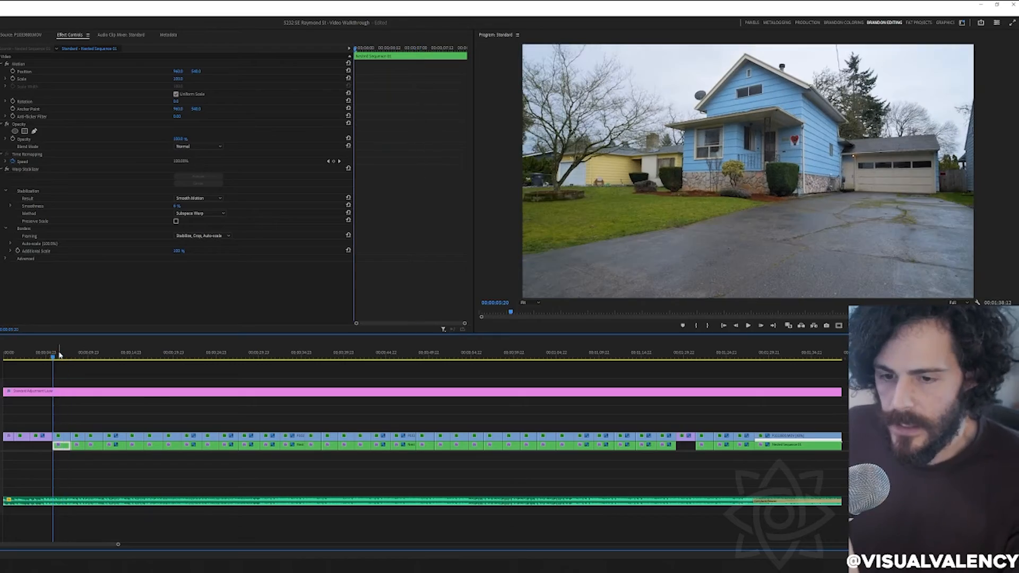
pyautogui.press('space')
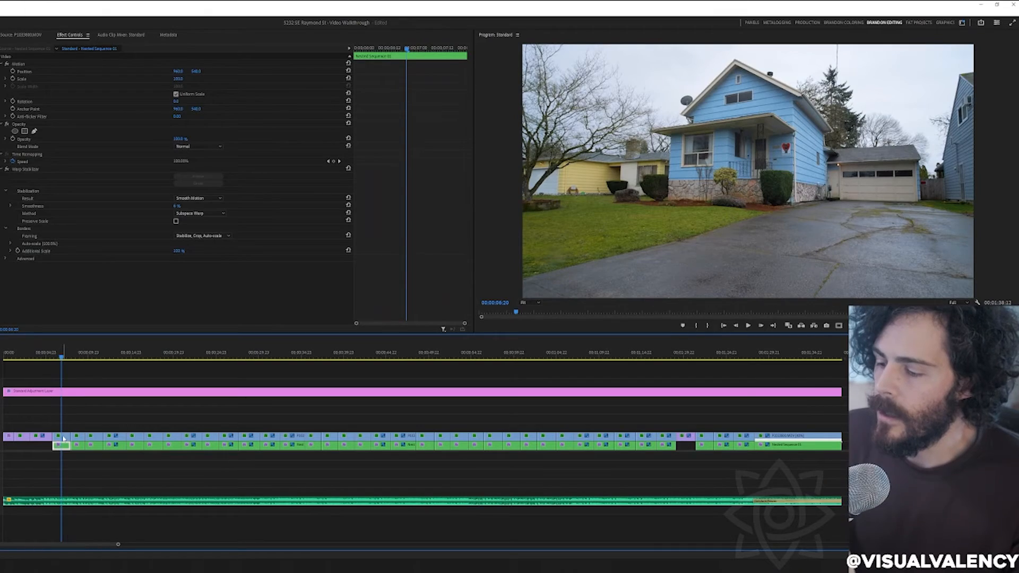
# Step: Delete the original exterior clip above the nested segment at about 6 seconds and play the stabilized version
pyautogui.click(63, 437)
pyautogui.press('Delete')
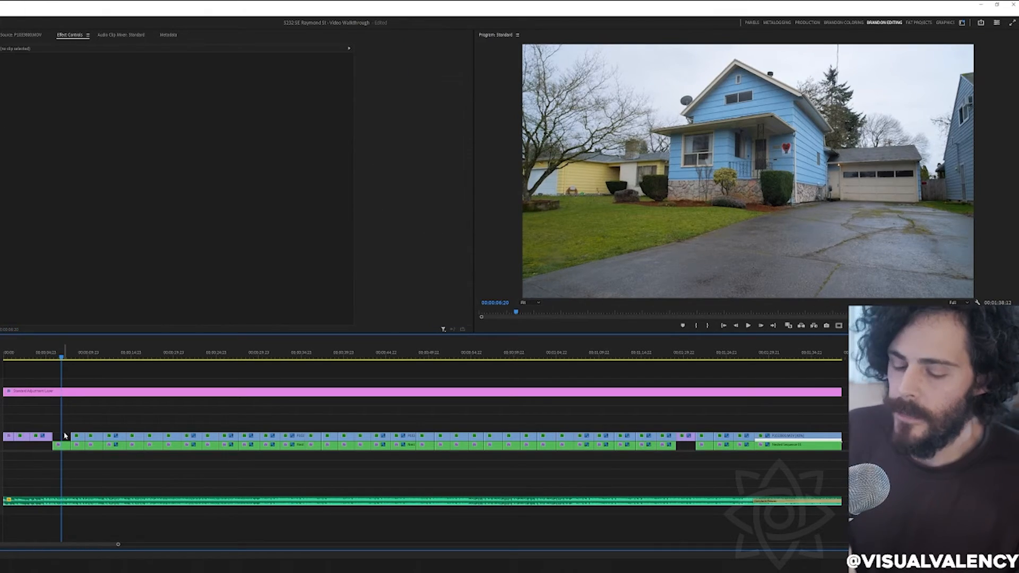
pyautogui.press('Up')
pyautogui.press('space')
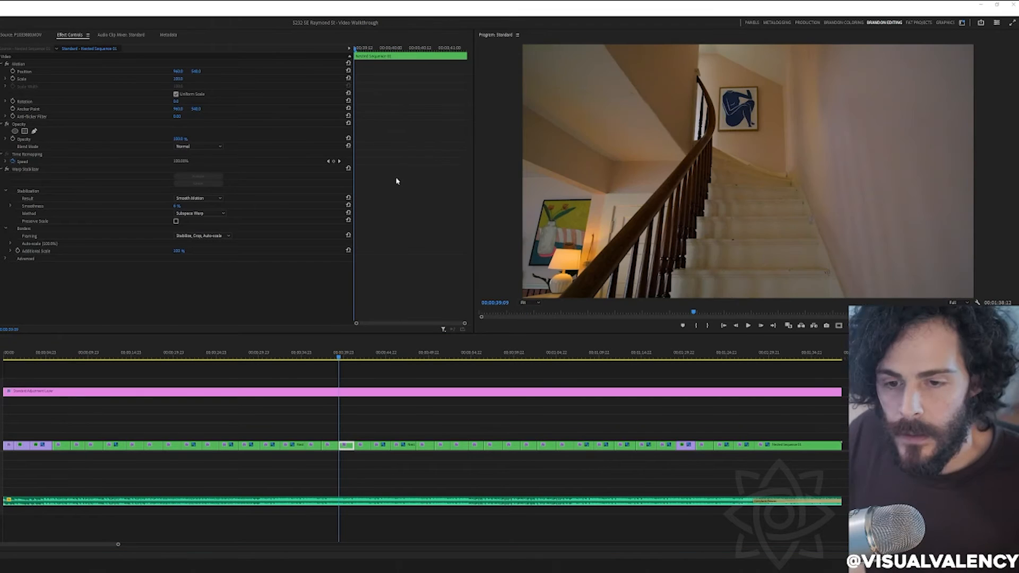
# Step: Play back the staircase segment at about 39 seconds to check the wall for stabilizer warping
pyautogui.click(344, 358)
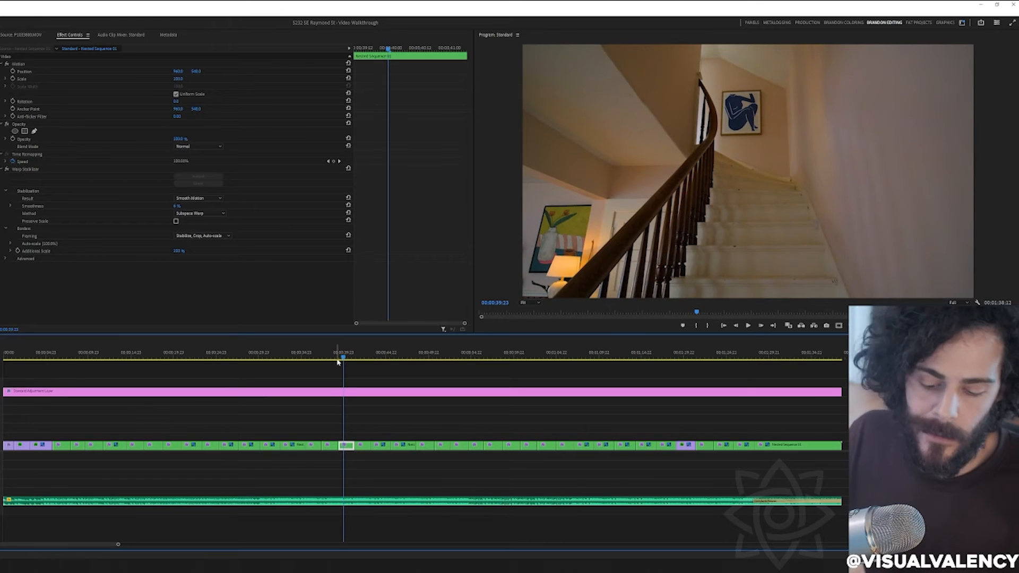
pyautogui.click(337, 359)
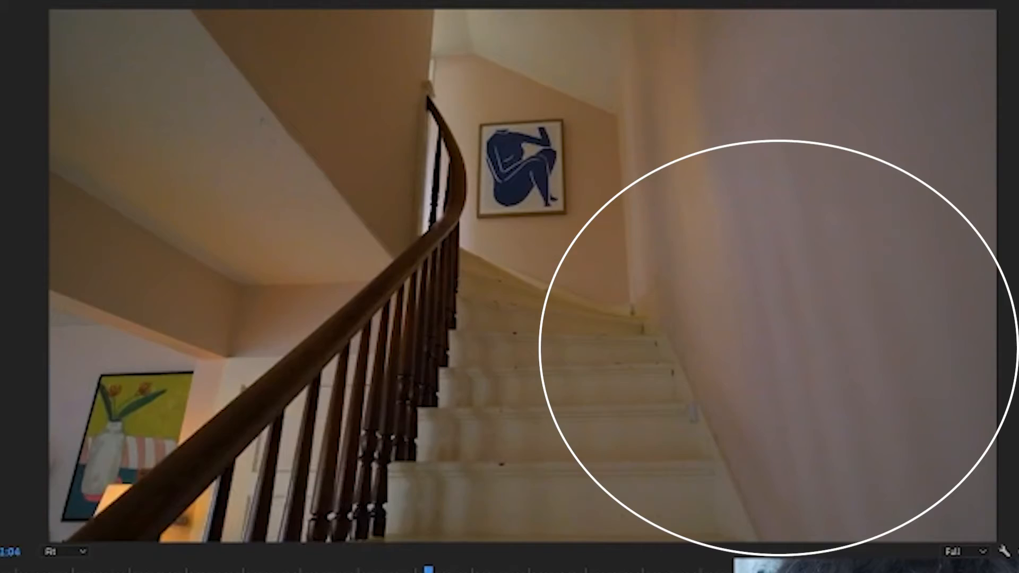
pyautogui.press('space')
pyautogui.press('space')
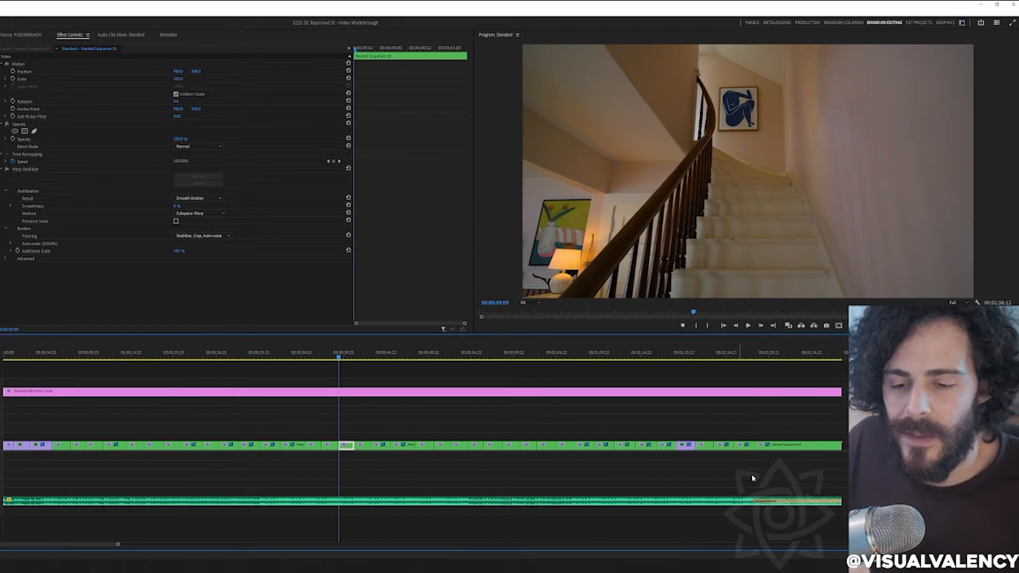
# Step: Remove the Warp Stabilizer effect from the staircase segment at about 39 seconds and review the unstabilized result
pyautogui.click(27, 169)
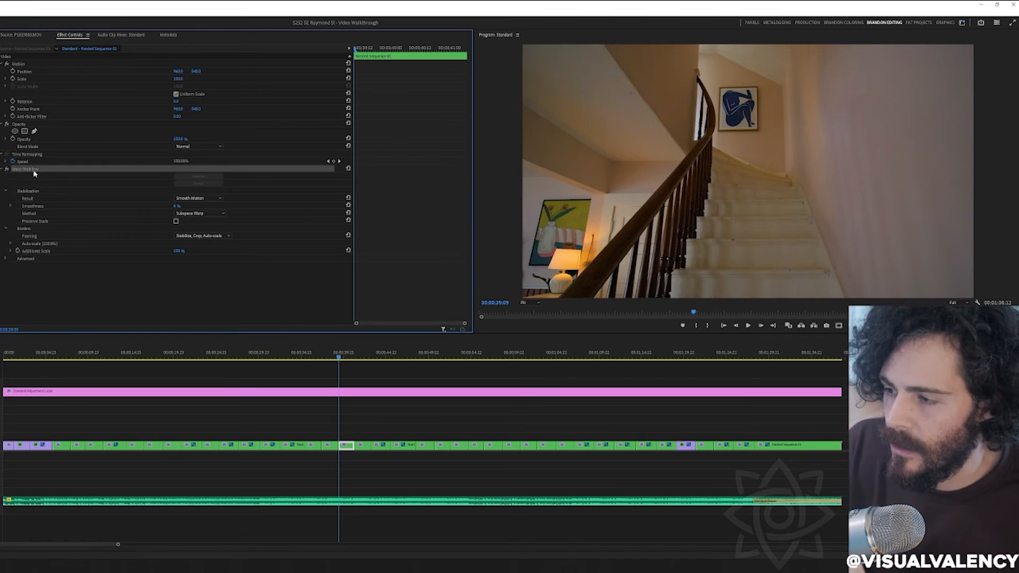
pyautogui.press('Delete')
pyautogui.hotkey('ctrl', 'z')
pyautogui.press('space')
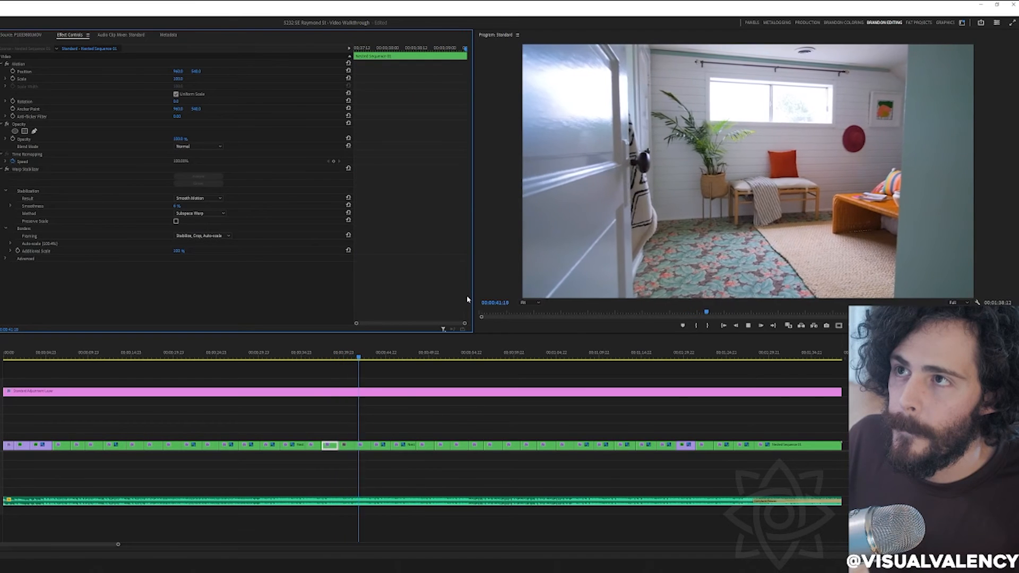
pyautogui.press('space')
pyautogui.click(342, 358)
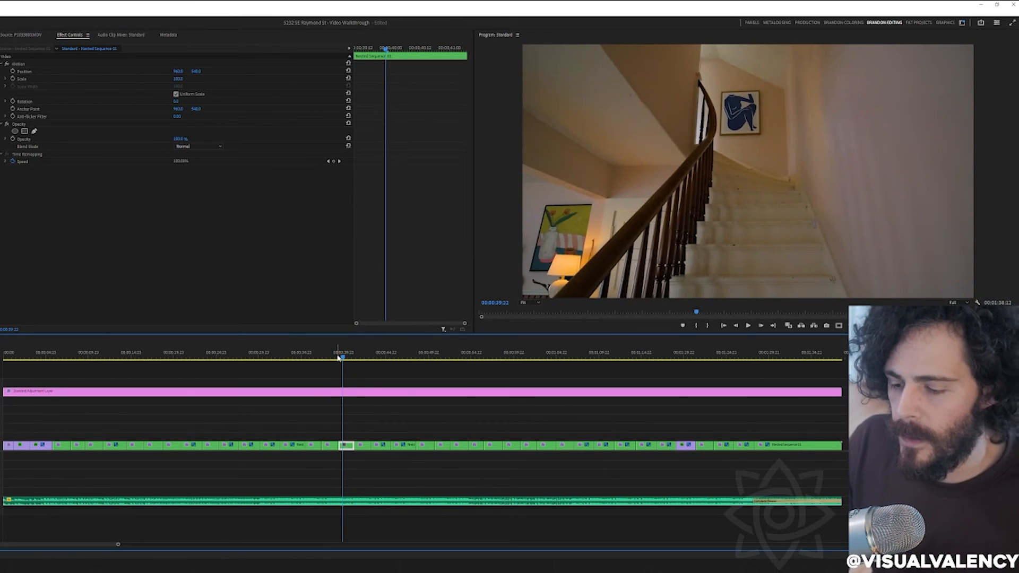
pyautogui.click(338, 357)
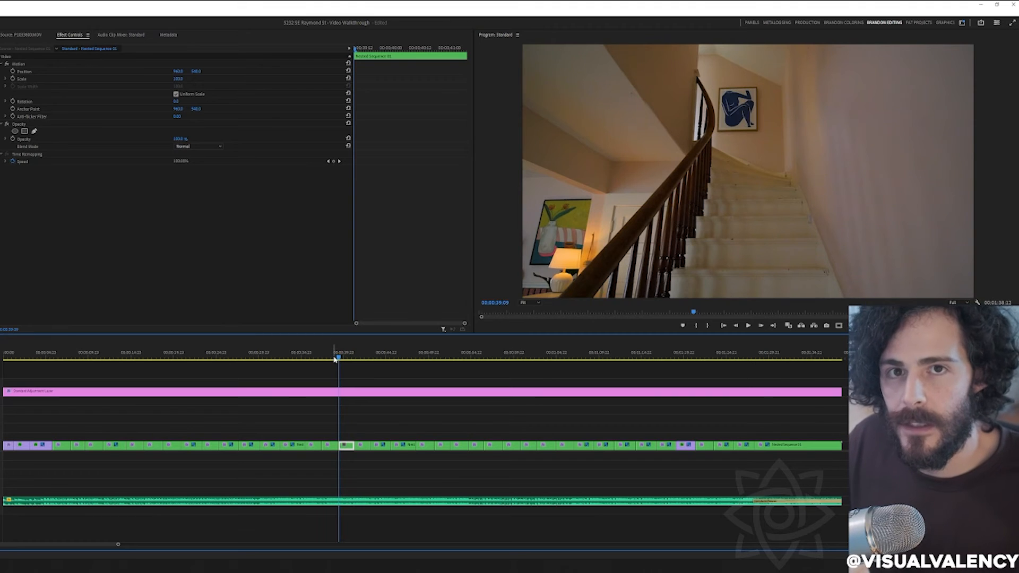
# Step: Play back the basement segment from its start at about 1:02 to check its stabilization
pyautogui.click(539, 357)
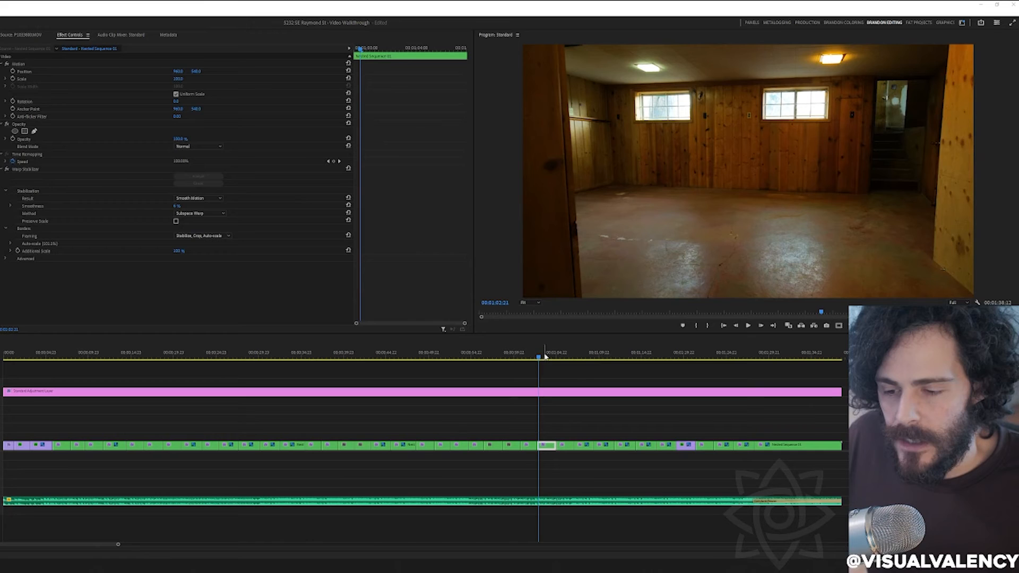
pyautogui.press('Left')
pyautogui.press('Left')
pyautogui.press('Left')
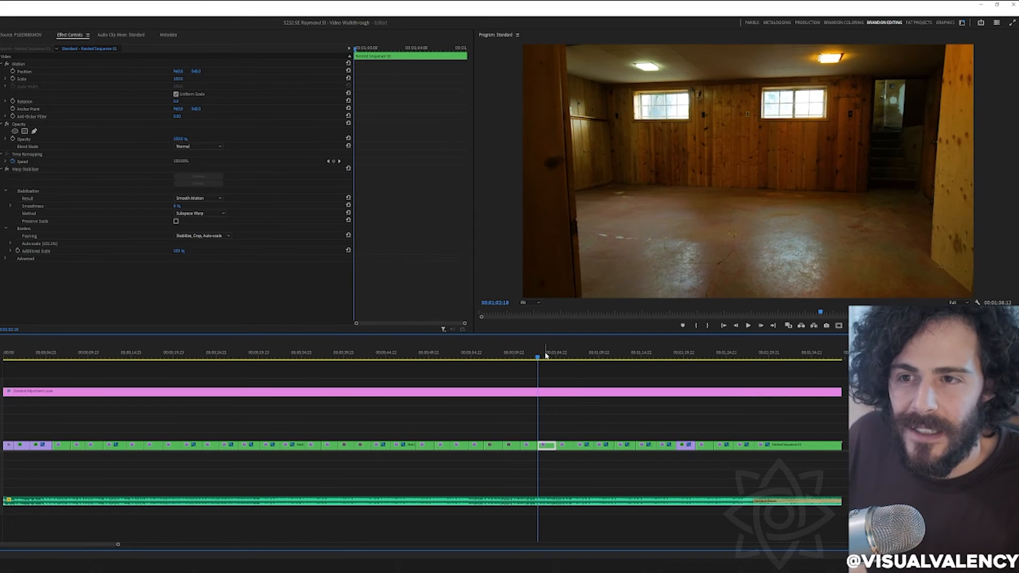
pyautogui.press('space')
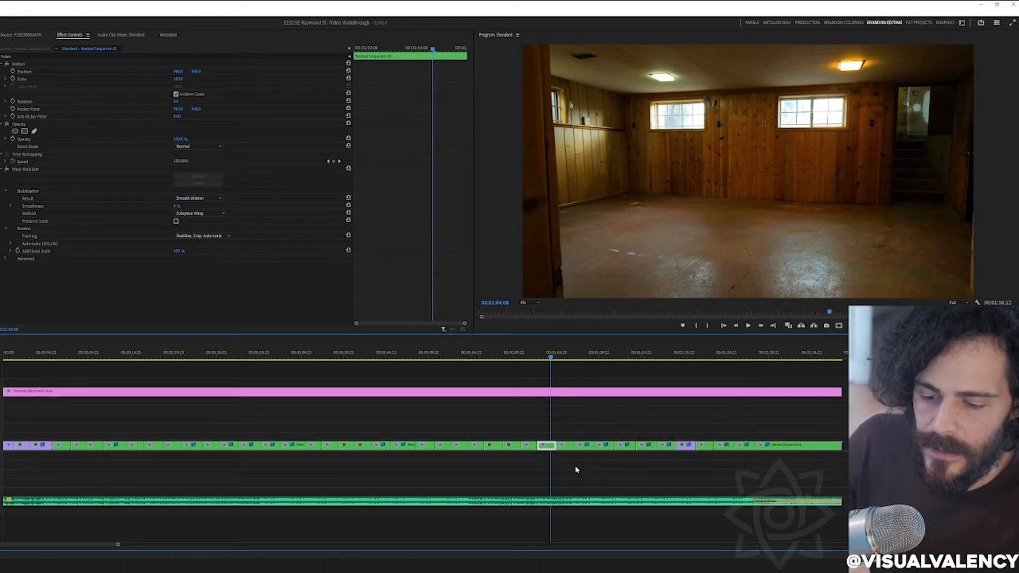
# Step: Remove the Warp Stabilizer effect from the wood-paneled basement segment at about 1:04 and play back the unstabilized result
pyautogui.click(33, 169)
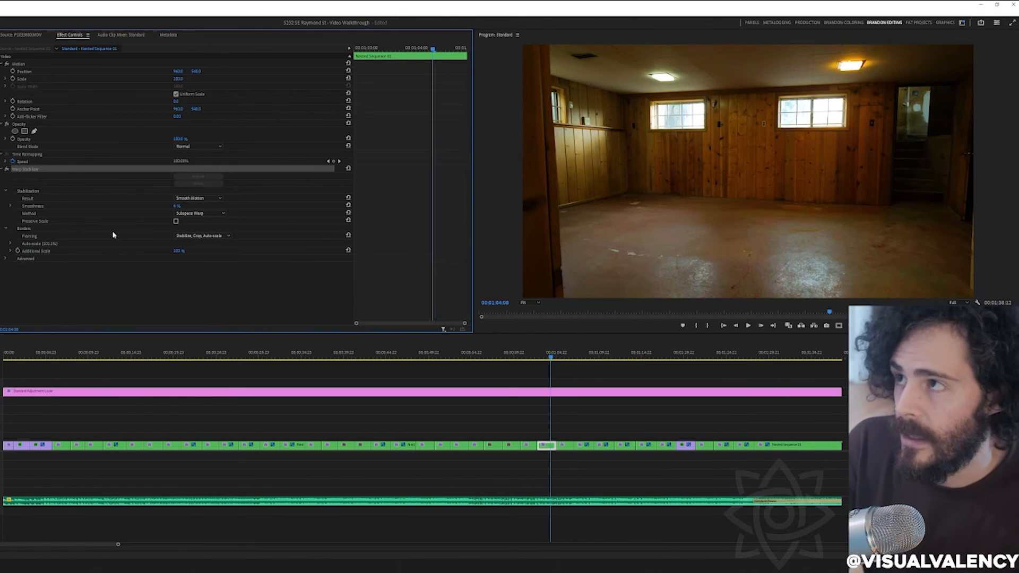
pyautogui.press('Delete')
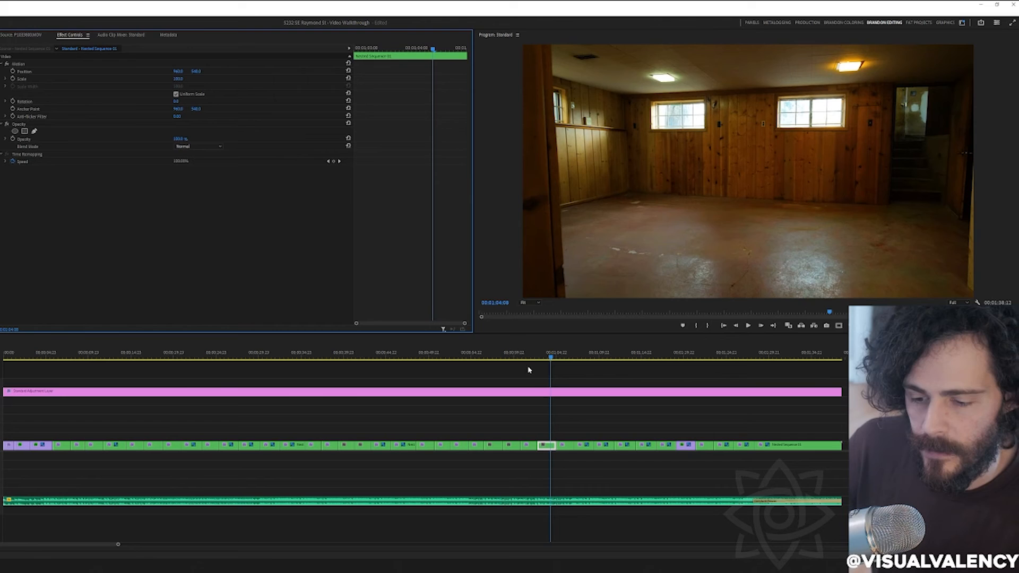
pyautogui.click(543, 359)
pyautogui.press('space')
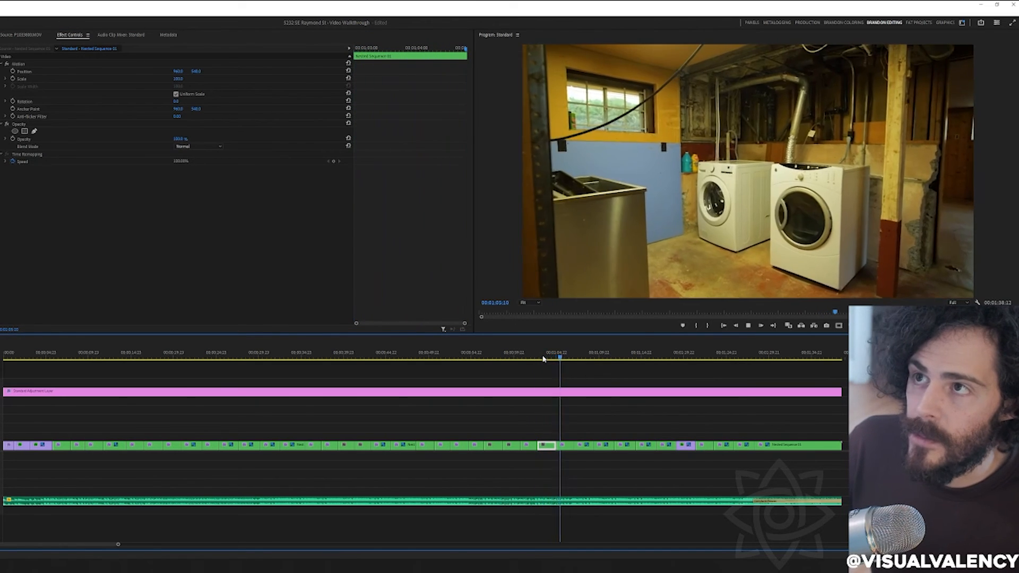
pyautogui.press('space')
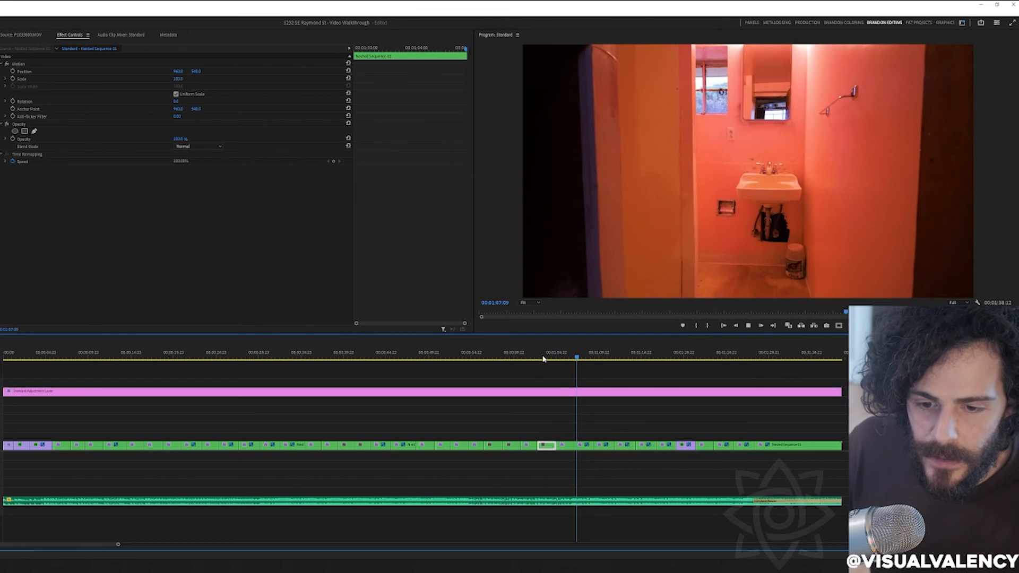
# Step: Return to the laundry room segment at about 1:05, remove its Warp Stabilizer effect and review the unstabilized playback
pyautogui.press('Up')
pyautogui.press('space')
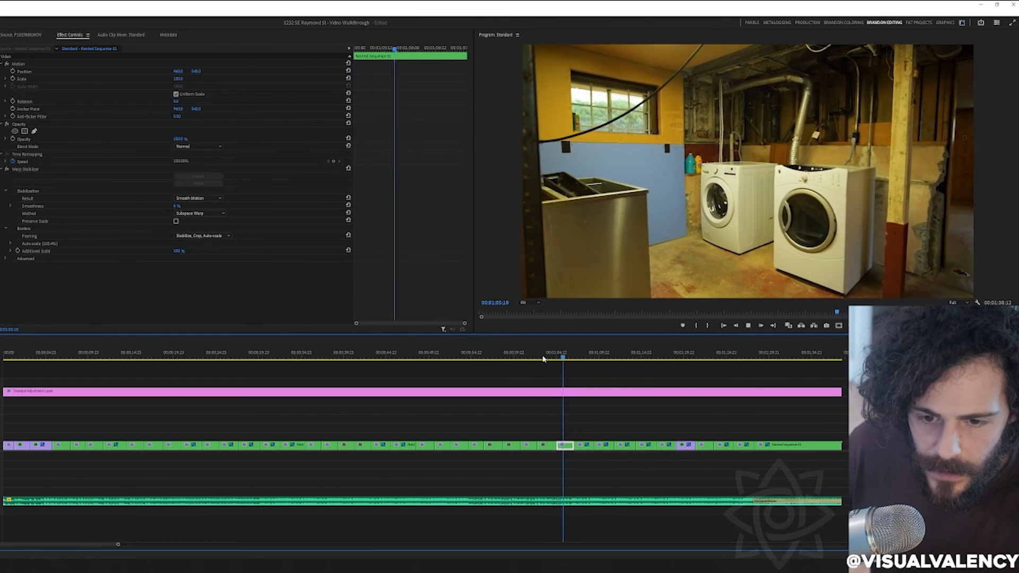
pyautogui.press('space')
pyautogui.click(32, 177)
pyautogui.press('Delete')
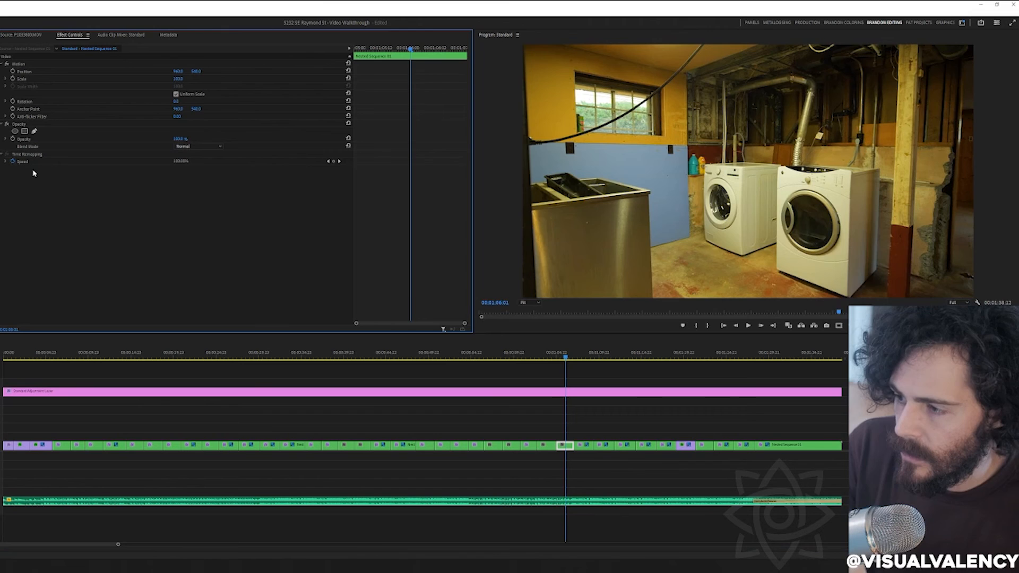
pyautogui.press('space')
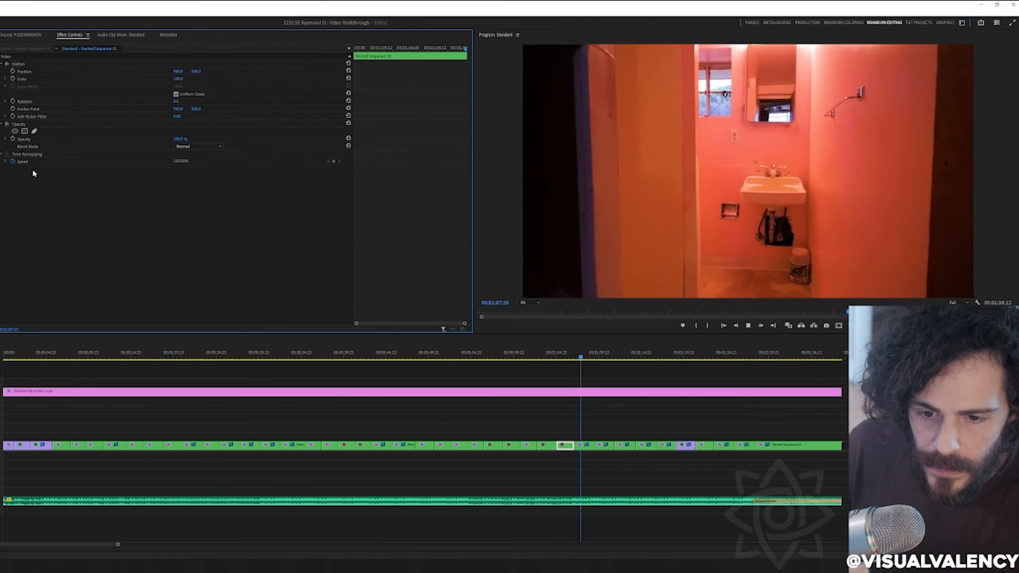
# Step: Remove the Warp Stabilizer effect from the red bathroom segment at about 1:07
pyautogui.hotkey('ctrl', 'z')
pyautogui.click(25, 169)
pyautogui.press('Delete')
# Step: Play back the remaining segments through the closing house exterior at about 1:35 to check their stabilization
pyautogui.press('space')
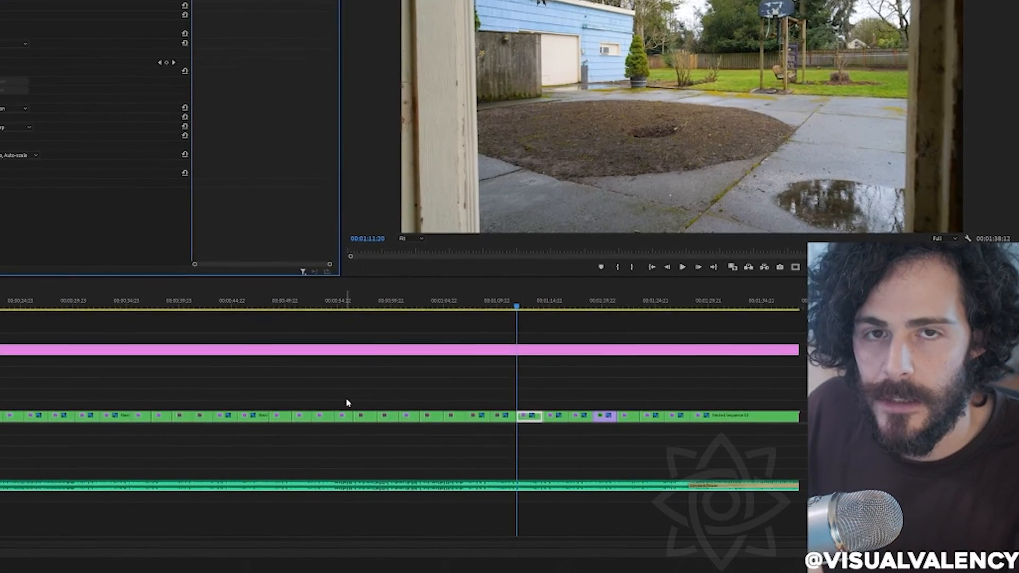
pyautogui.press('space')
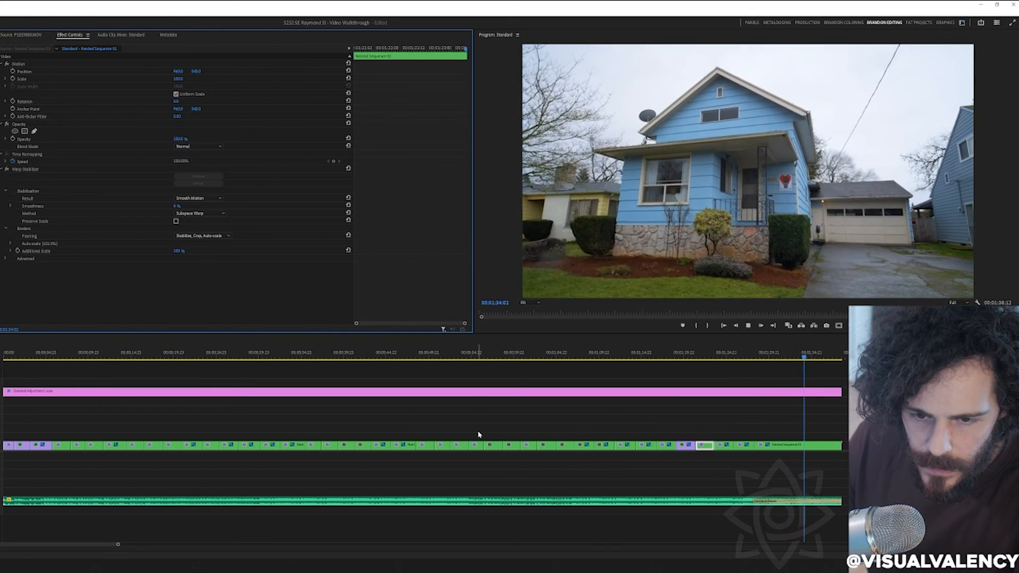
pyautogui.press('space')
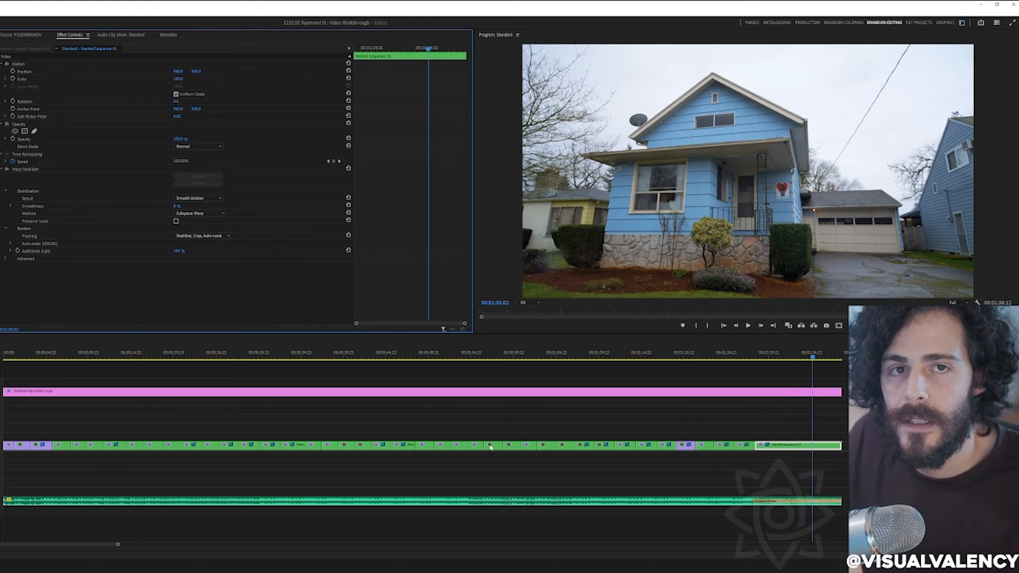